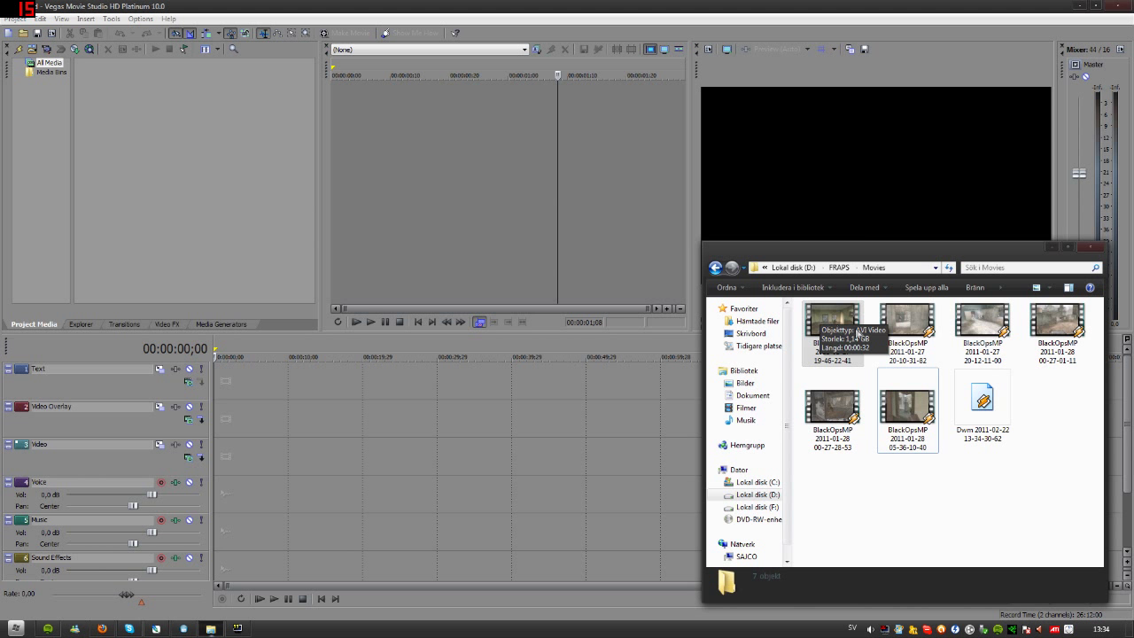
drag(864, 253, 584, 195)
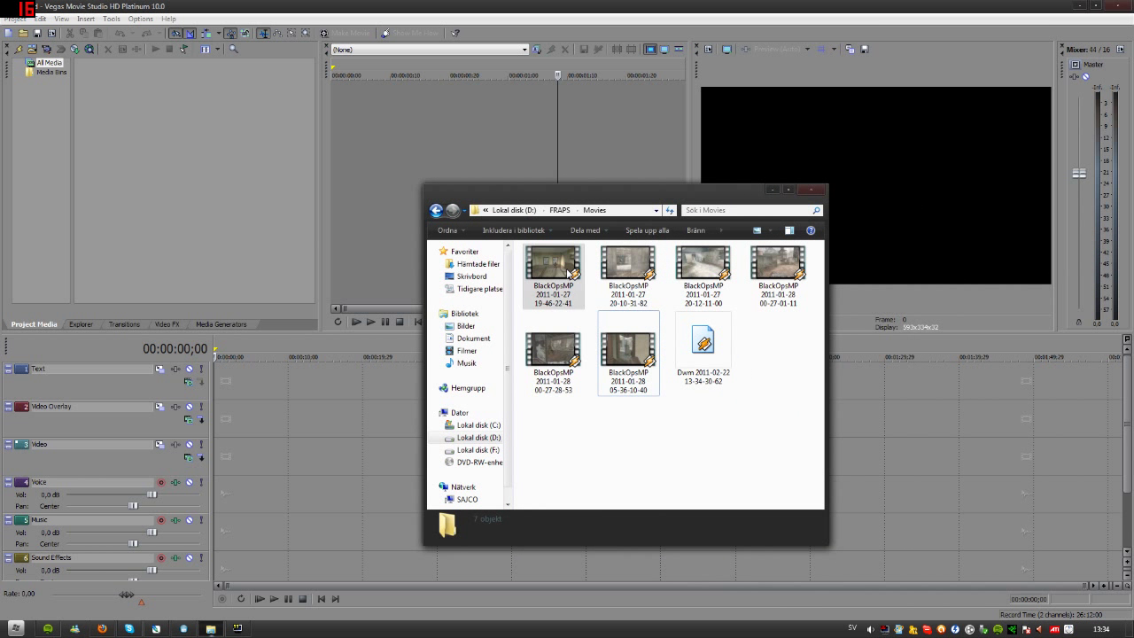
drag(617, 196, 918, 252)
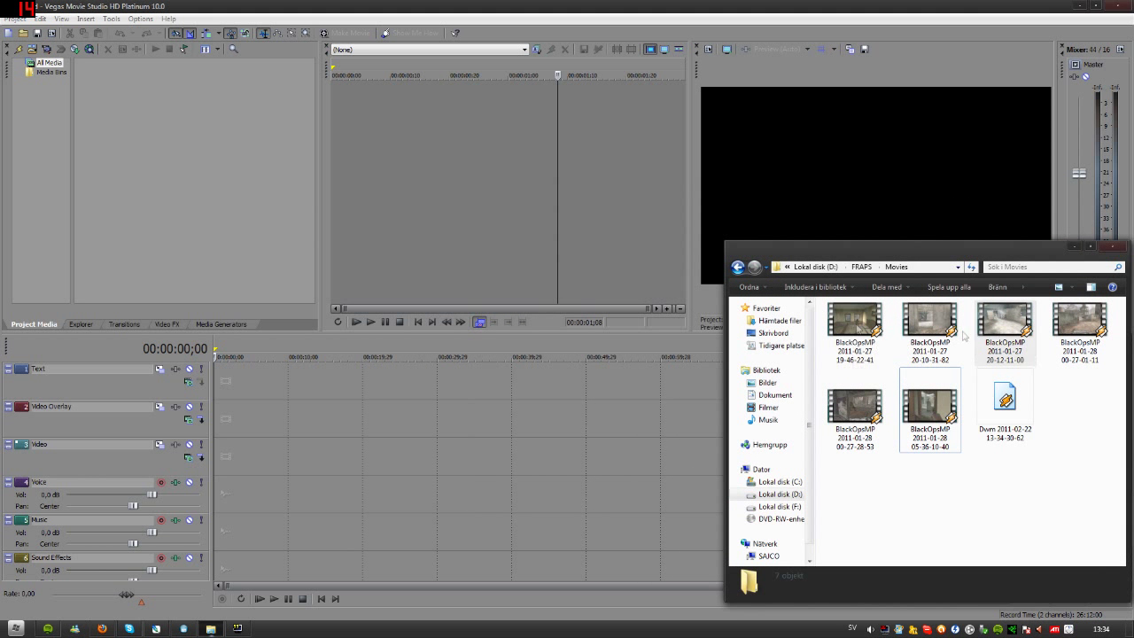
drag(857, 330, 357, 160)
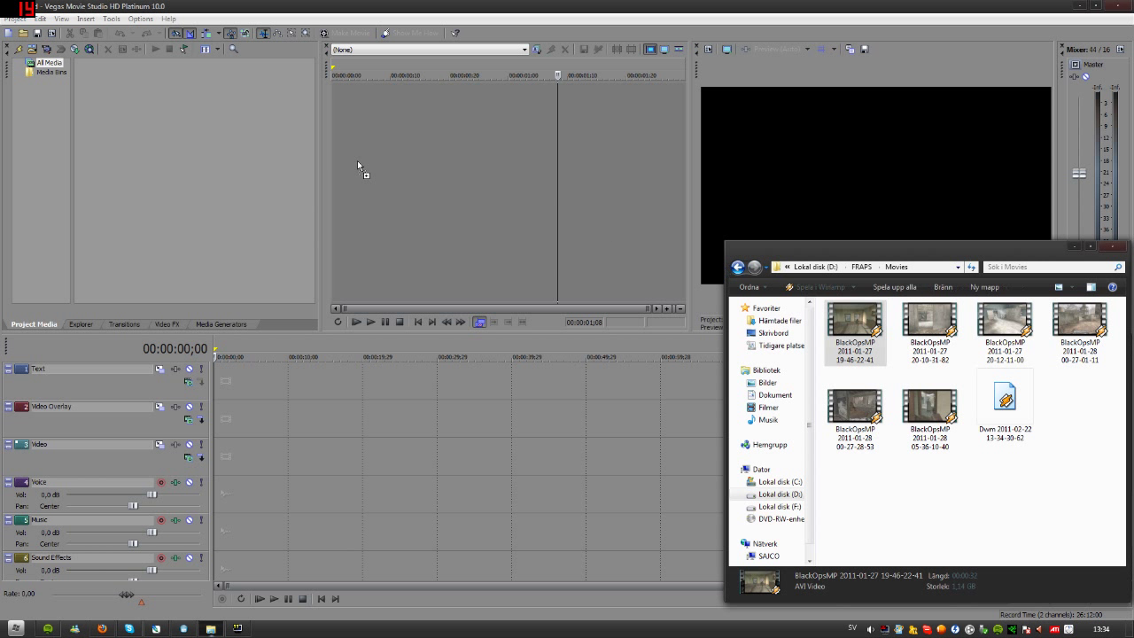
drag(168, 133, 166, 125)
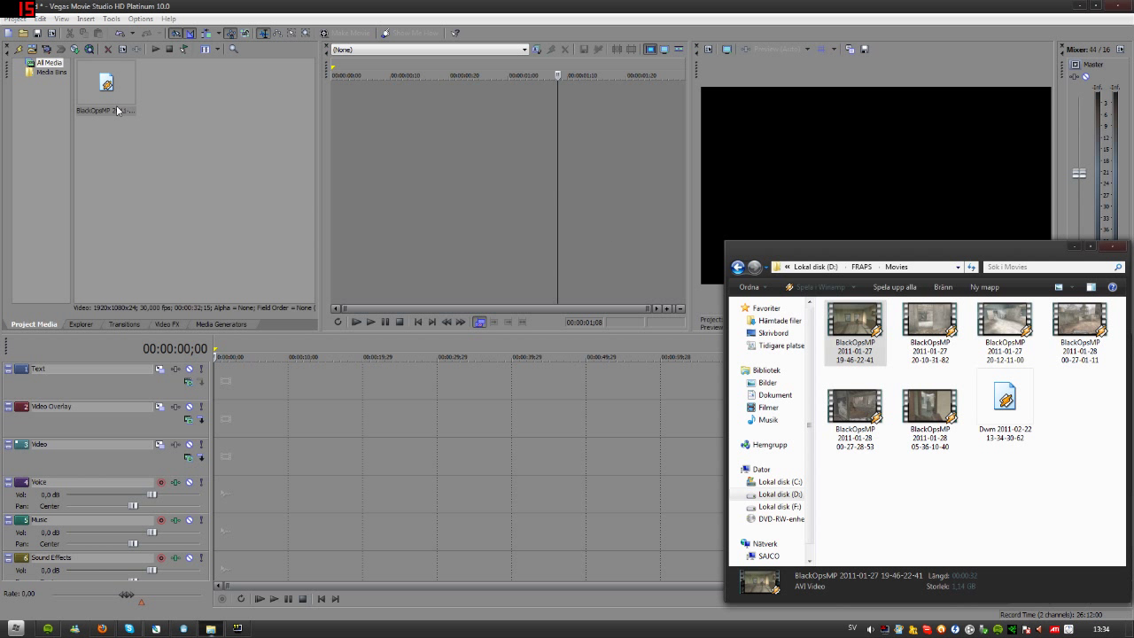
click(126, 100)
drag(103, 84, 210, 383)
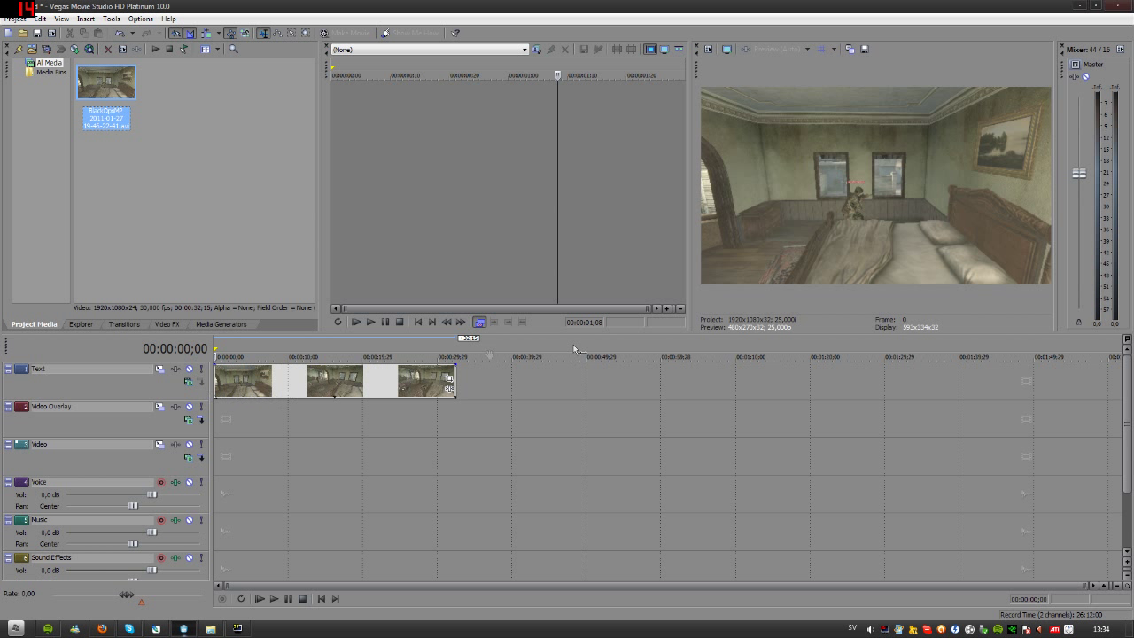
Preview the clip at several timeline points, play it briefly and return to the start.
click(271, 421)
click(343, 432)
click(375, 435)
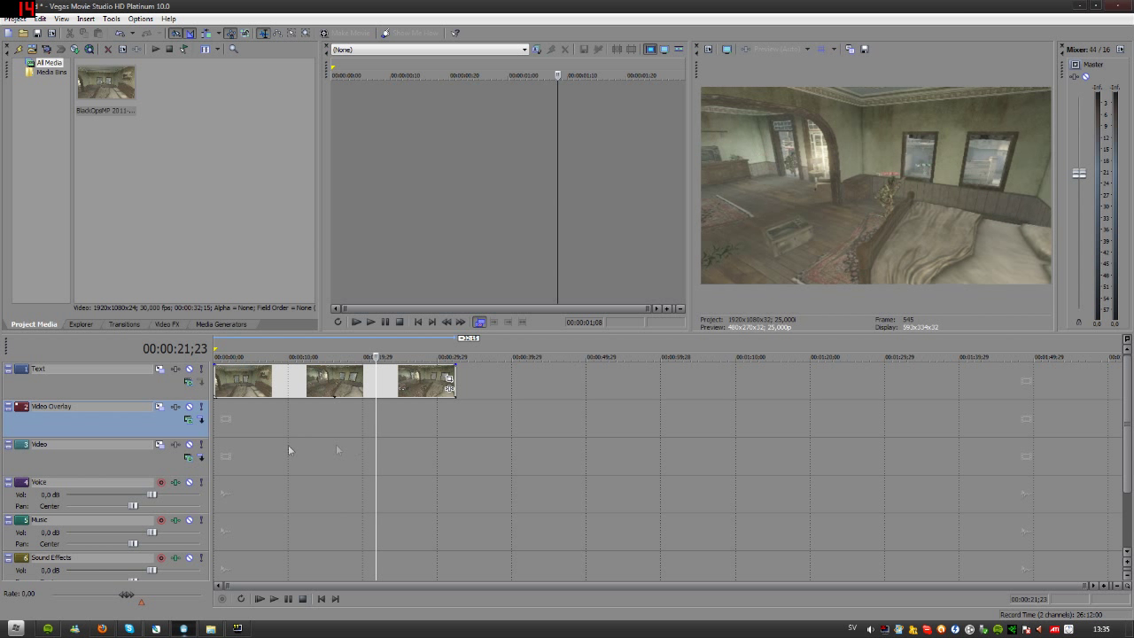
click(270, 447)
click(235, 433)
click(382, 427)
key(space)
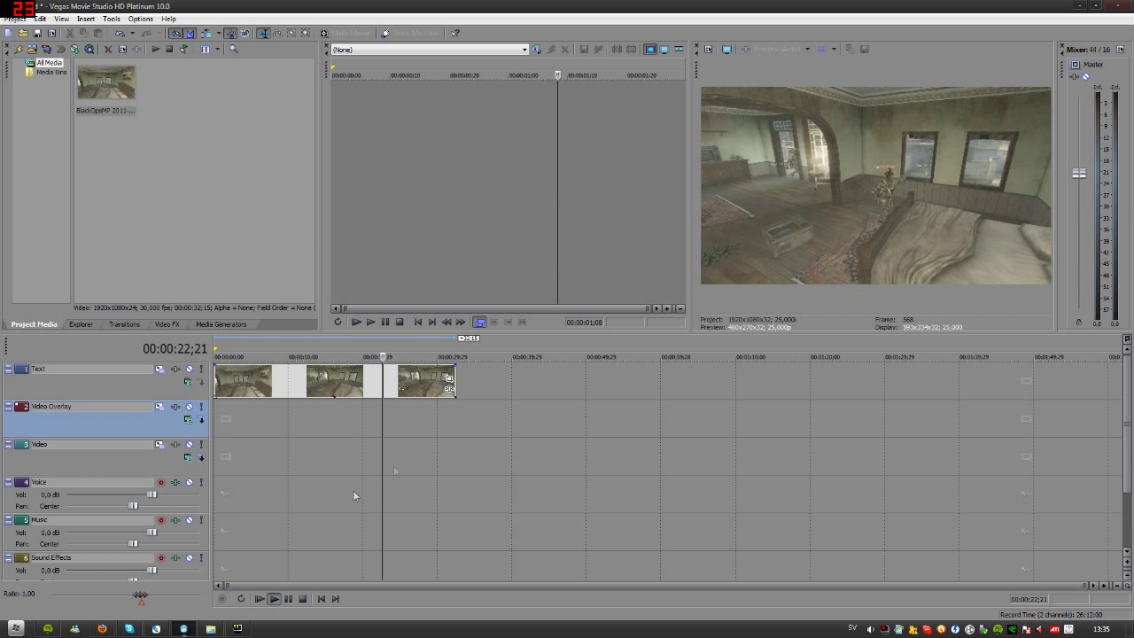
key(space)
key(ctrl+Home)
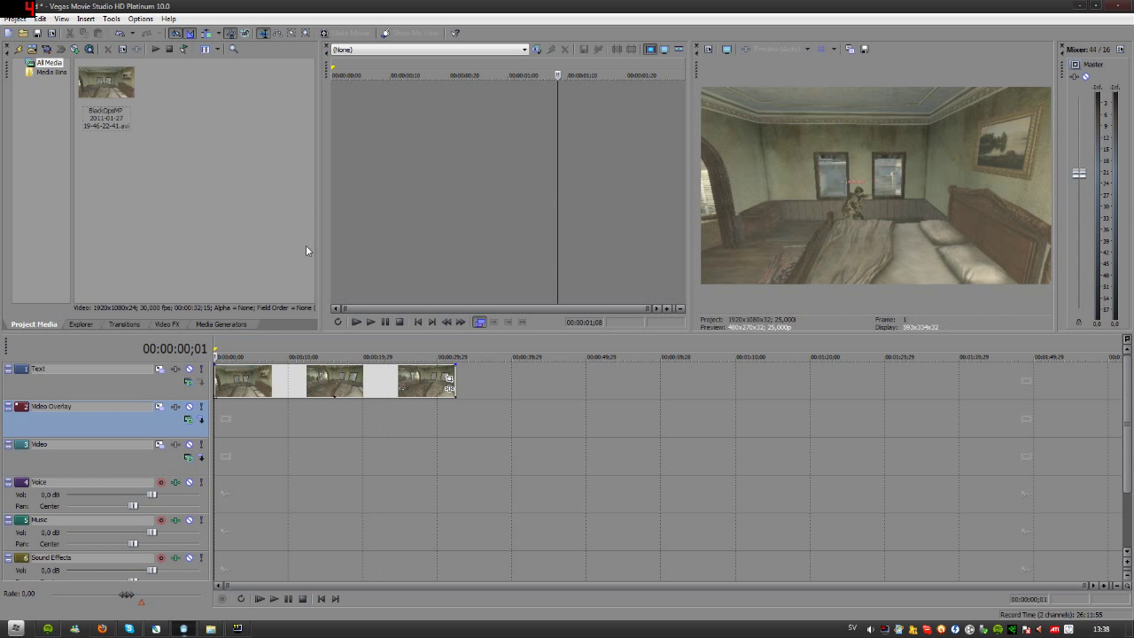
click(210, 628)
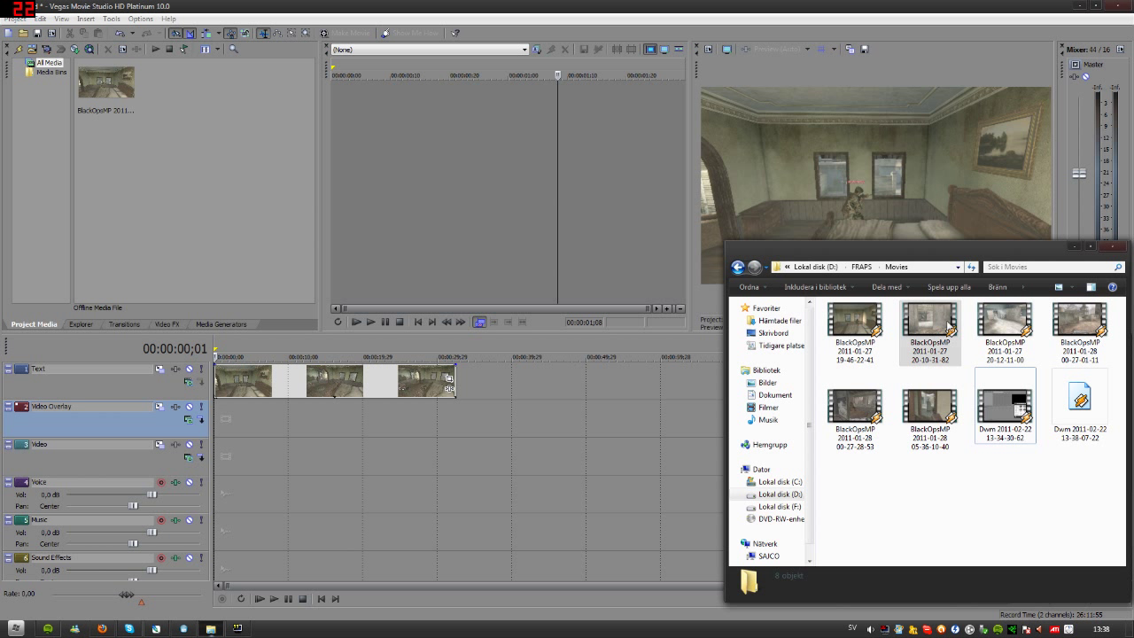
drag(935, 324, 184, 99)
click(175, 100)
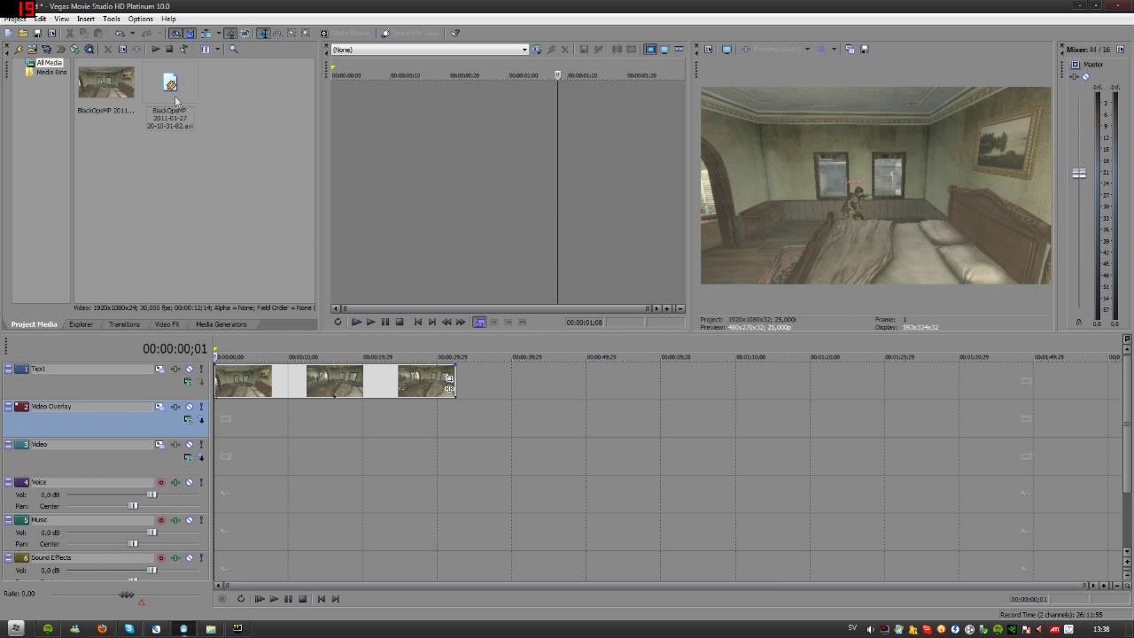
click(171, 80)
drag(460, 381, 462, 383)
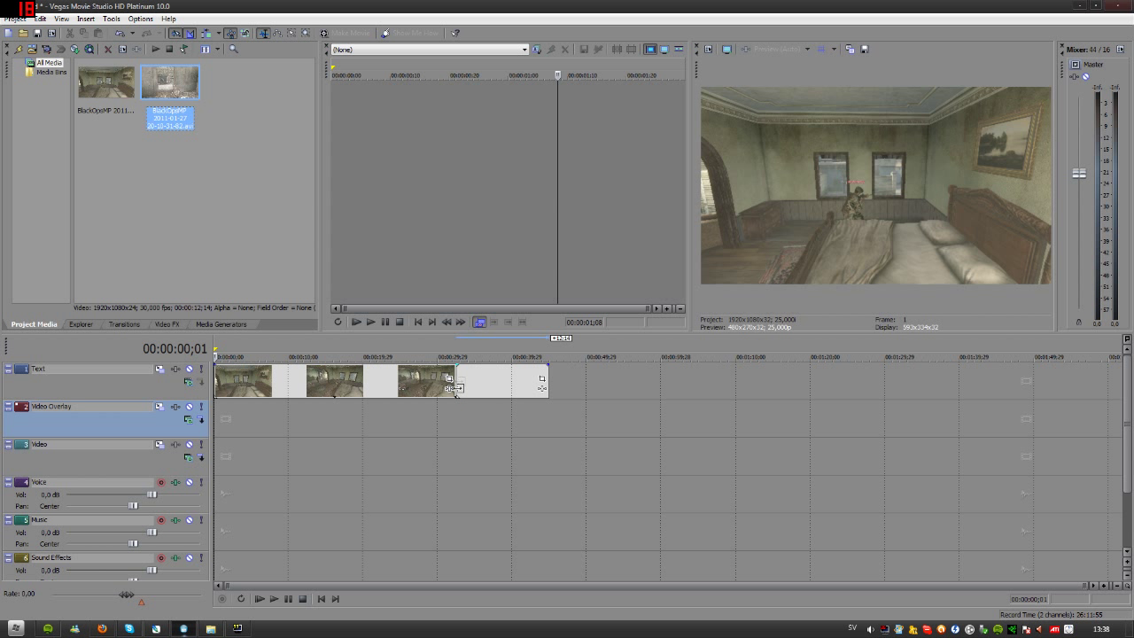
Check frames across both clips and select the time range from about 5 to 42 seconds.
click(247, 414)
click(294, 416)
click(410, 421)
click(495, 427)
click(331, 423)
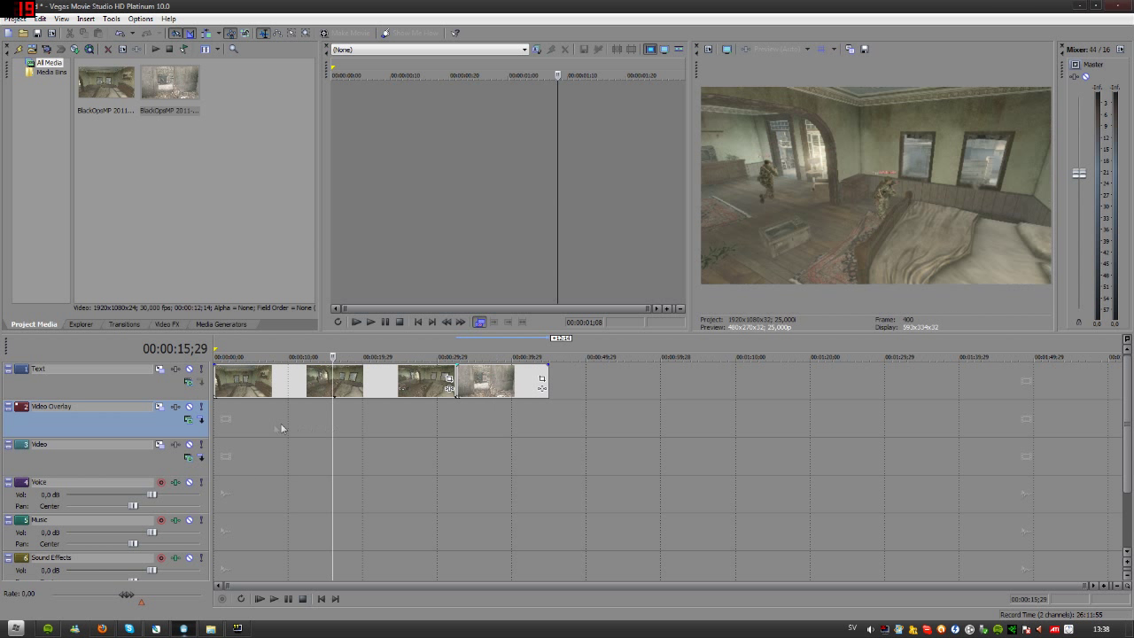
drag(252, 433, 530, 391)
Move both clips about 12 seconds later on the Text track, back to back, leaving a gap at the start.
mouse_move(286, 382)
mouse_down()
mouse_move(308, 382)
mouse_move(294, 382)
mouse_up()
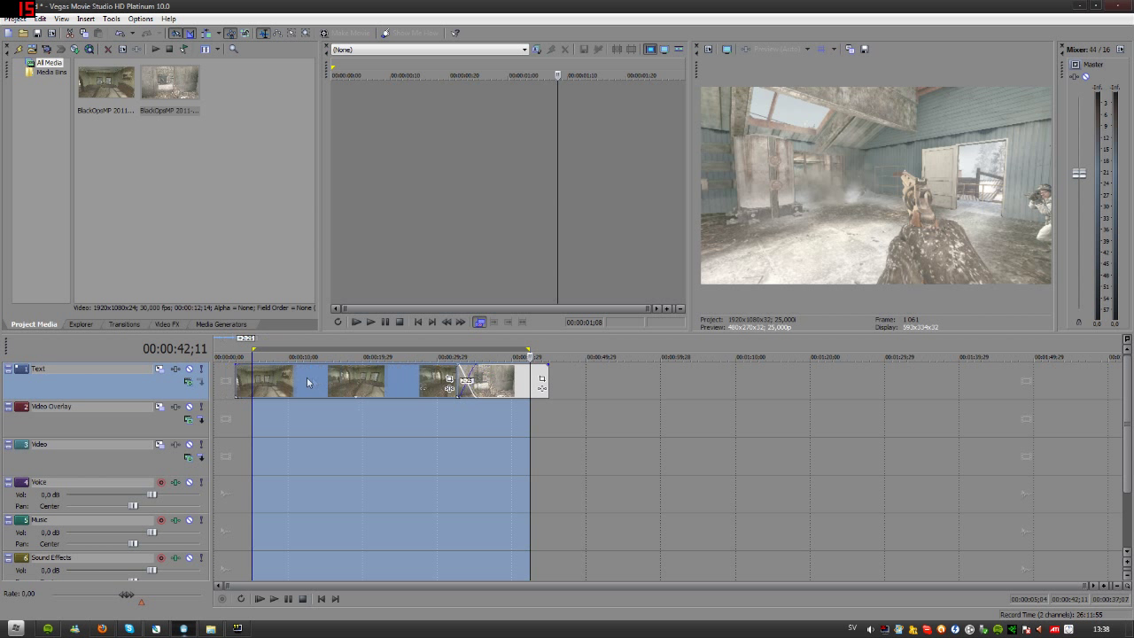
click(632, 382)
drag(505, 382, 594, 382)
drag(401, 381, 453, 379)
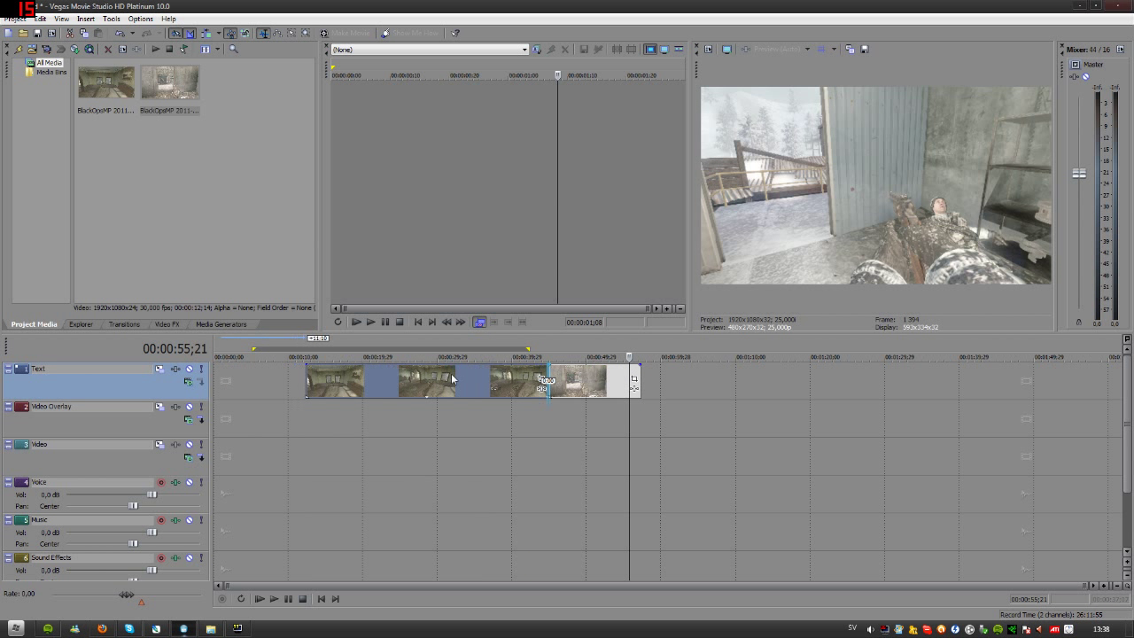
Insert a text media event at 00:00:01;10 in the gap before the clips and replace its sample text with "Test Black Ops".
click(239, 396)
click(215, 403)
mouse_move(216, 400)
mouse_down()
mouse_move(286, 400)
mouse_move(223, 400)
mouse_up()
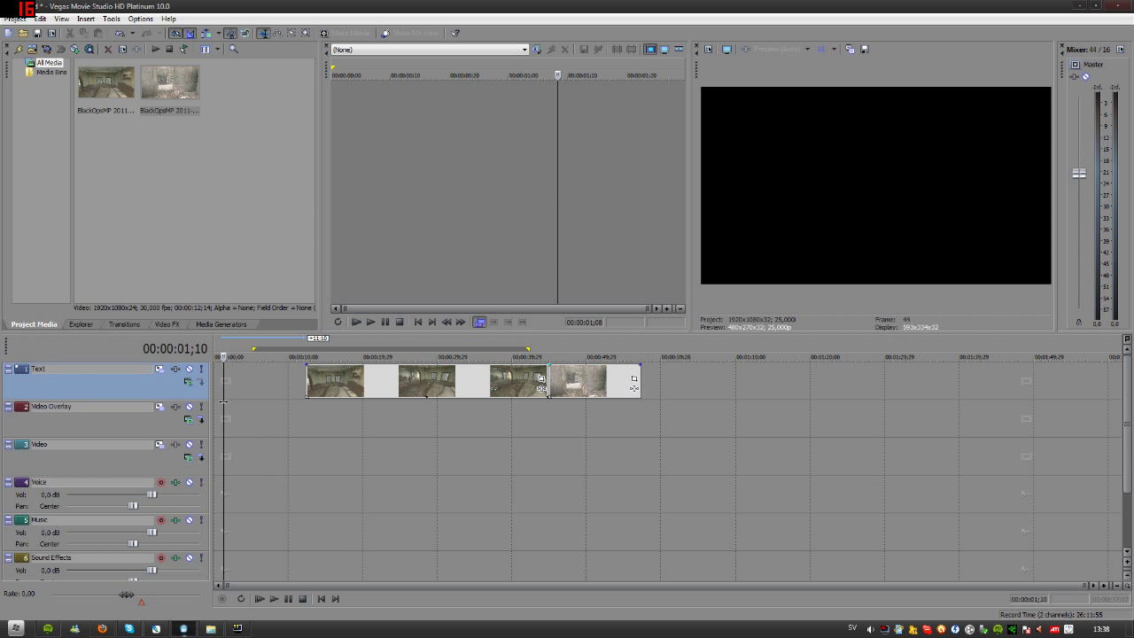
click(85, 19)
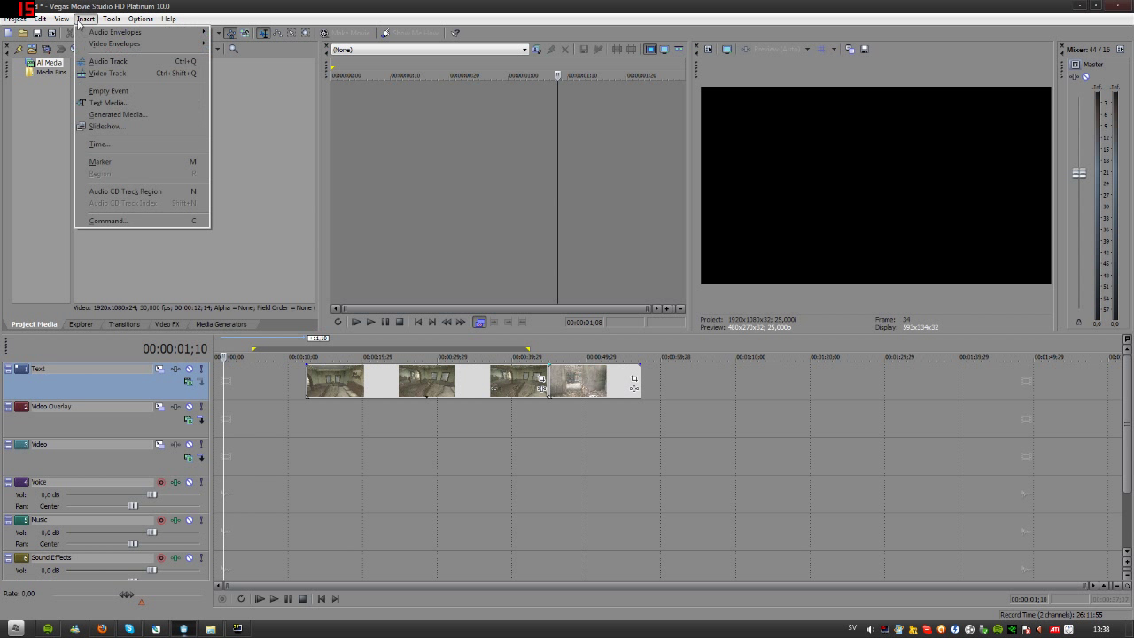
click(108, 102)
key(ctrl+a)
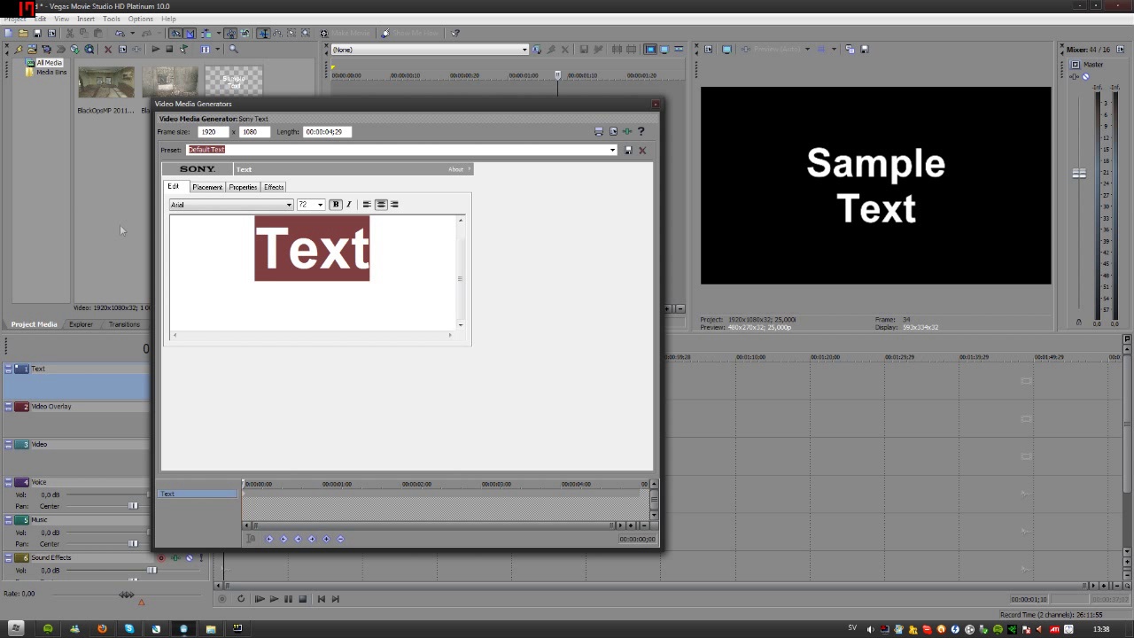
key(BackSpace)
key(BackSpace)
key(BackSpace)
key(BackSpace)
key(BackSpace)
key(BackSpace)
key(BackSpace)
key(BackSpace)
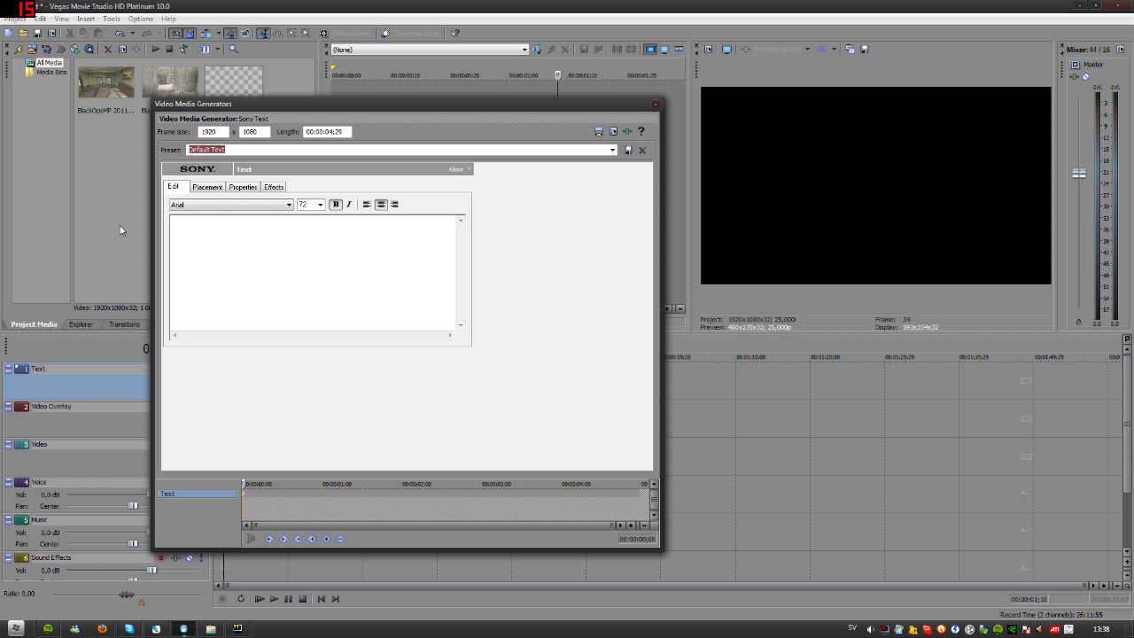
text(Test Black Ops)
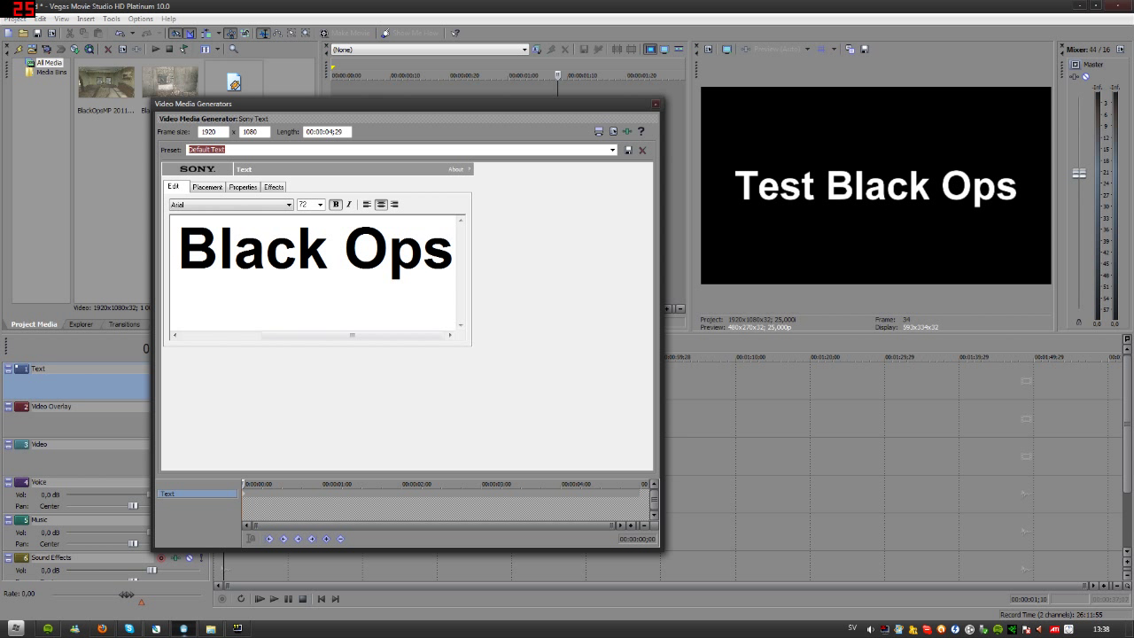
Look through the text's placement and effects settings and set the text color to RGB 69, 0, 255.
click(241, 187)
click(271, 186)
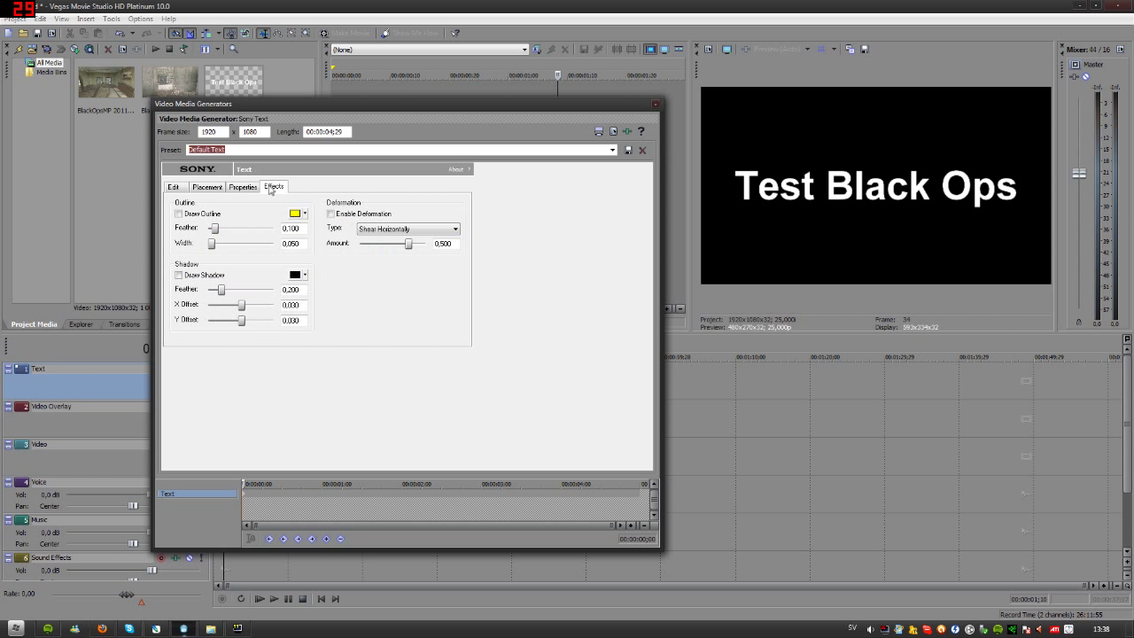
click(228, 187)
click(207, 189)
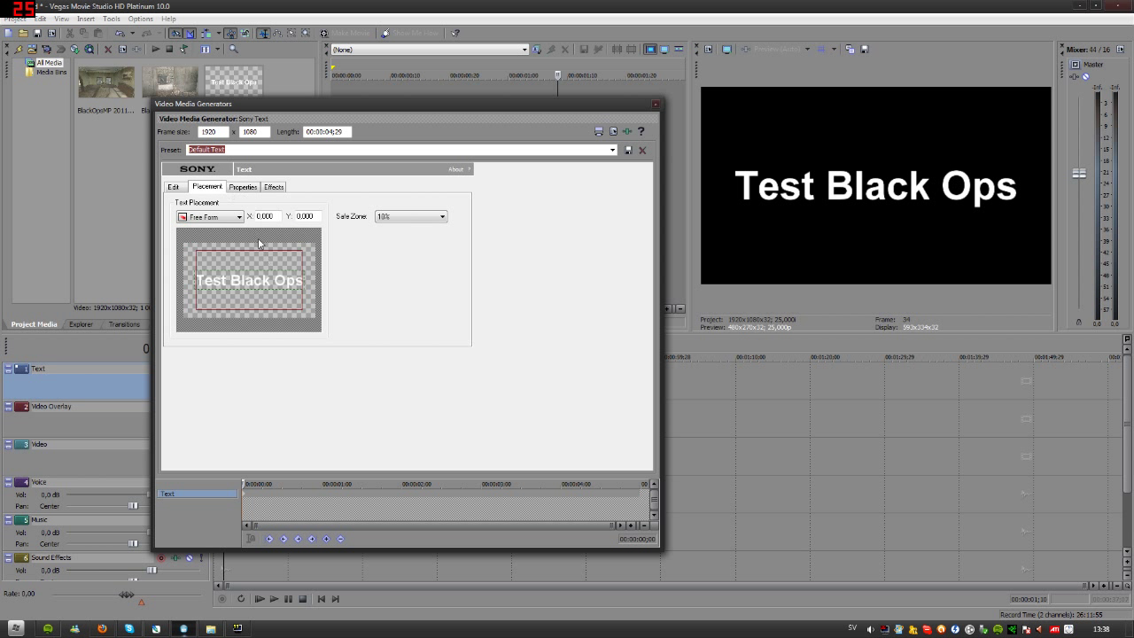
click(242, 188)
mouse_move(271, 254)
mouse_down()
mouse_move(262, 248)
mouse_move(270, 254)
mouse_up()
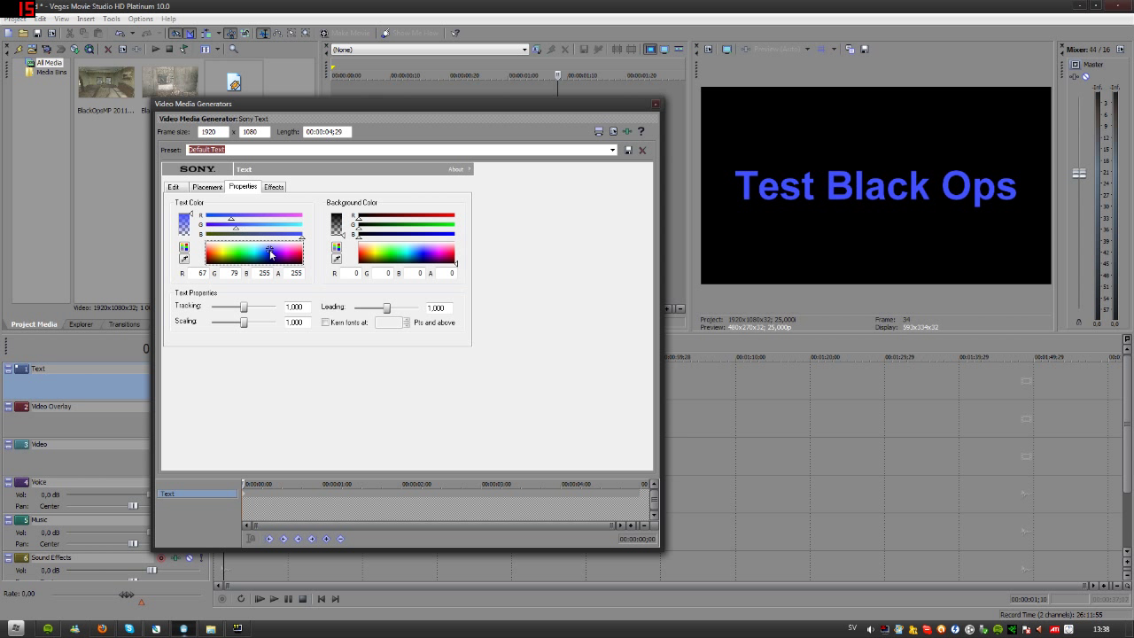
drag(215, 228, 207, 227)
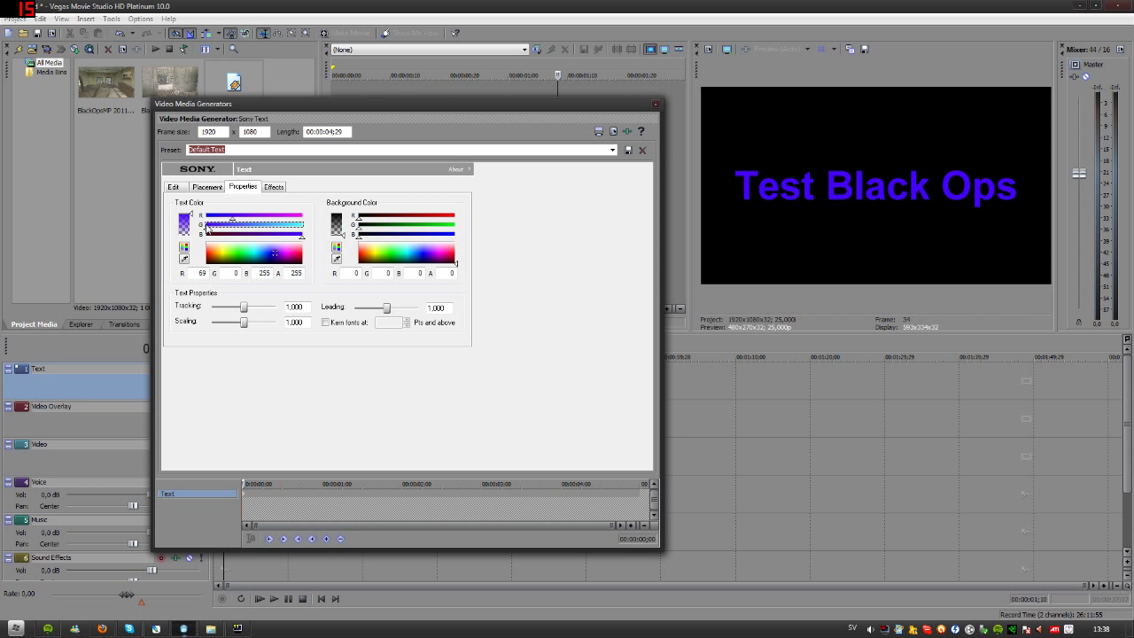
Change the font of the whole title text to Birch Std and close the media generator.
click(273, 187)
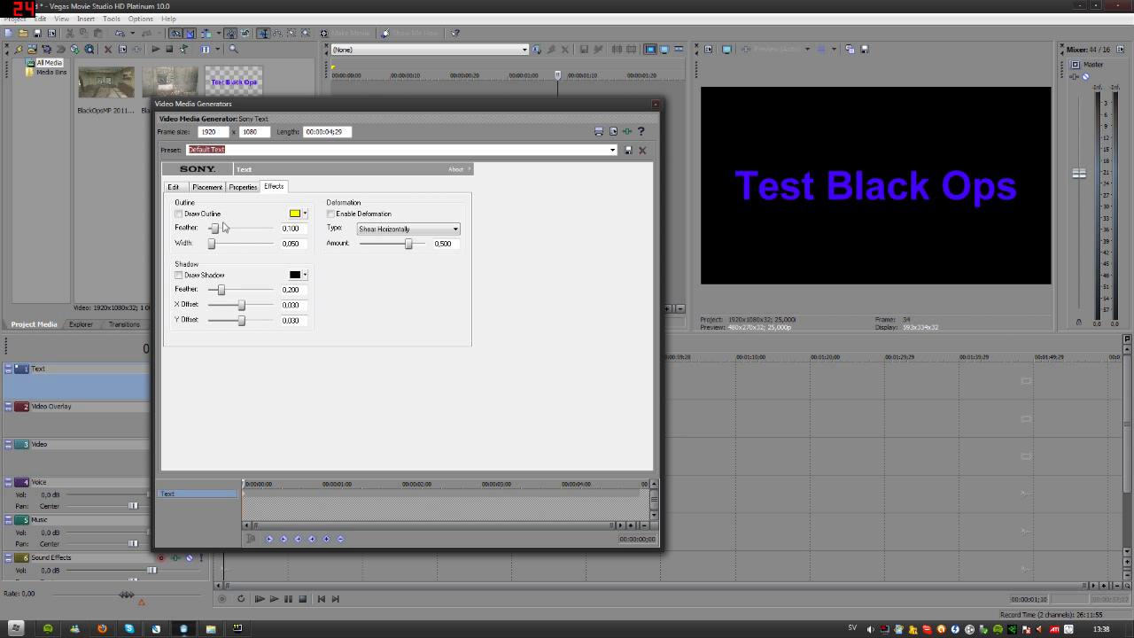
click(174, 187)
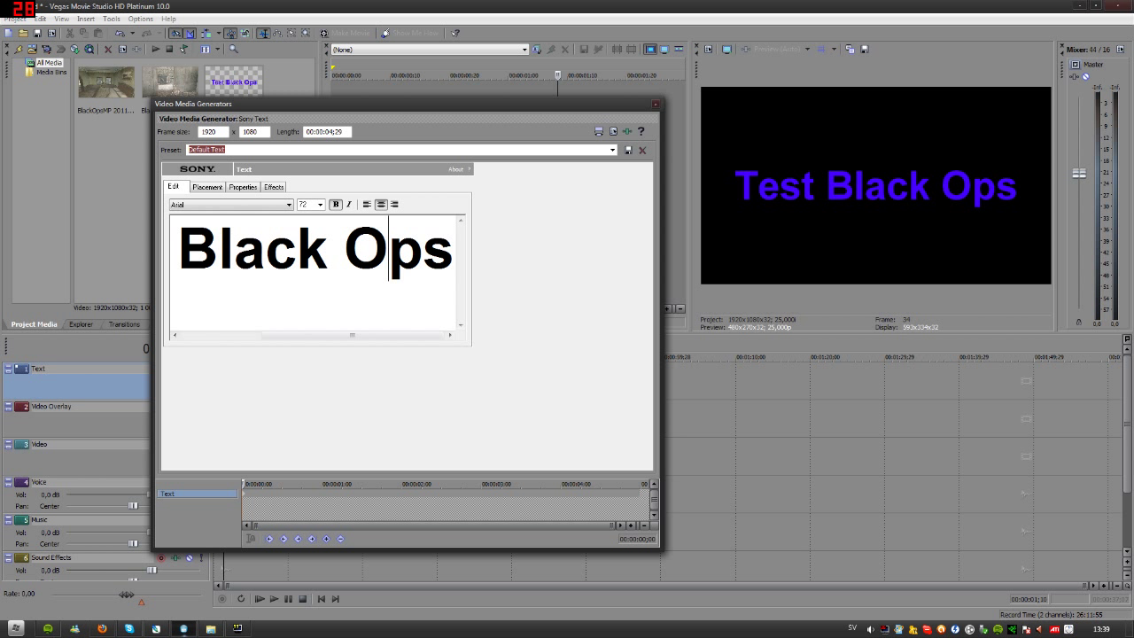
key(ctrl+a)
click(288, 205)
click(210, 254)
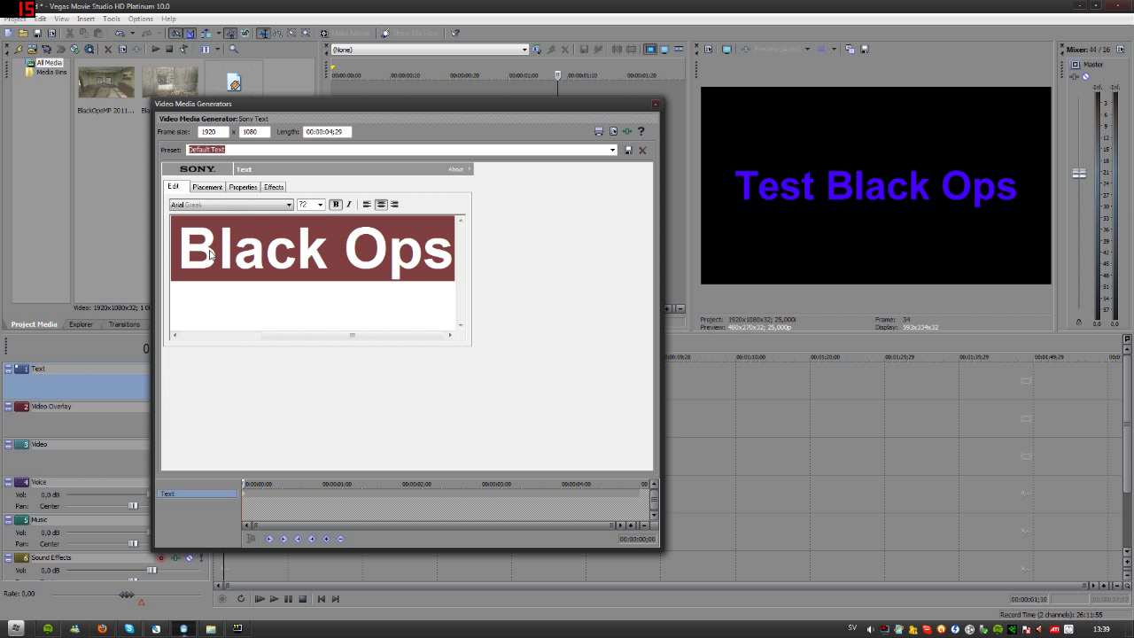
click(288, 205)
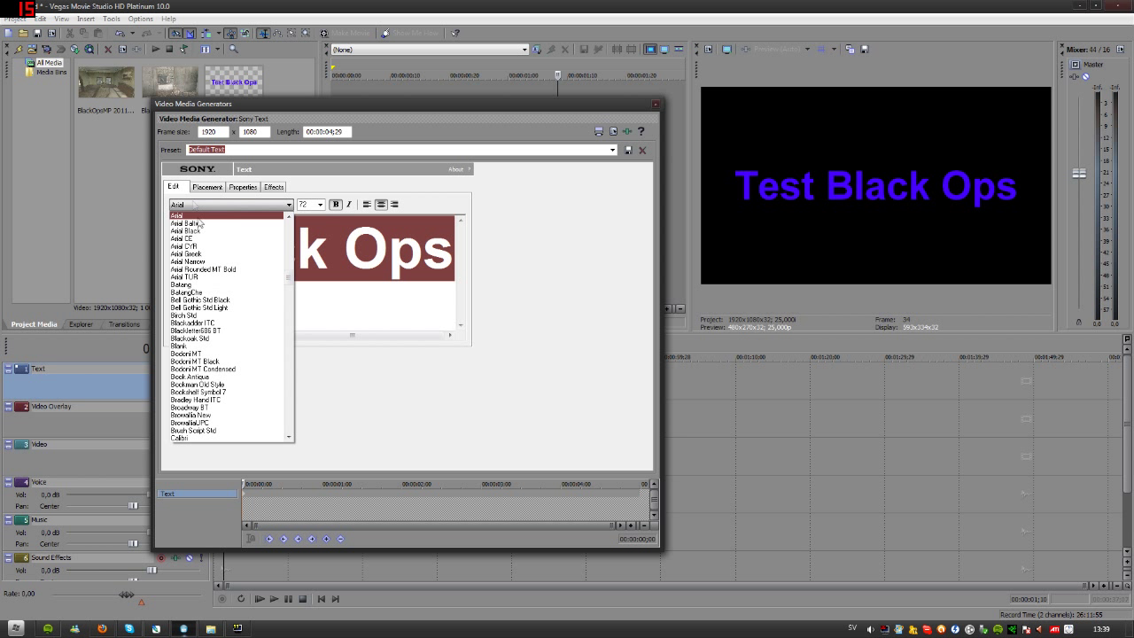
click(213, 316)
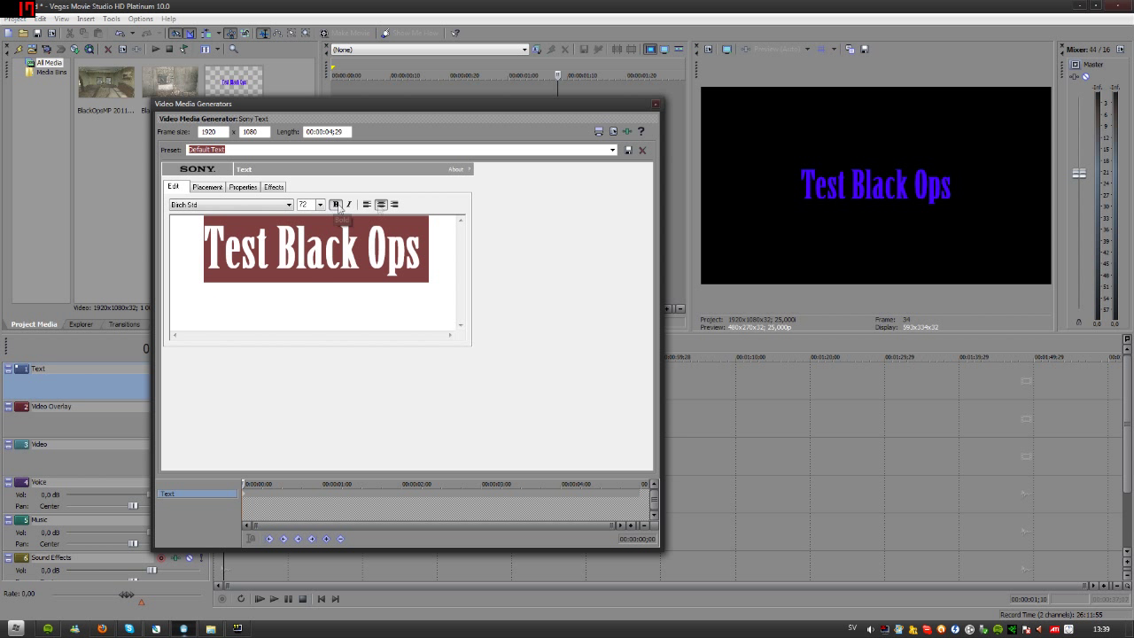
click(655, 106)
Move the title to the start of the Text track and line up both clips directly behind it without gaps.
drag(236, 379, 195, 373)
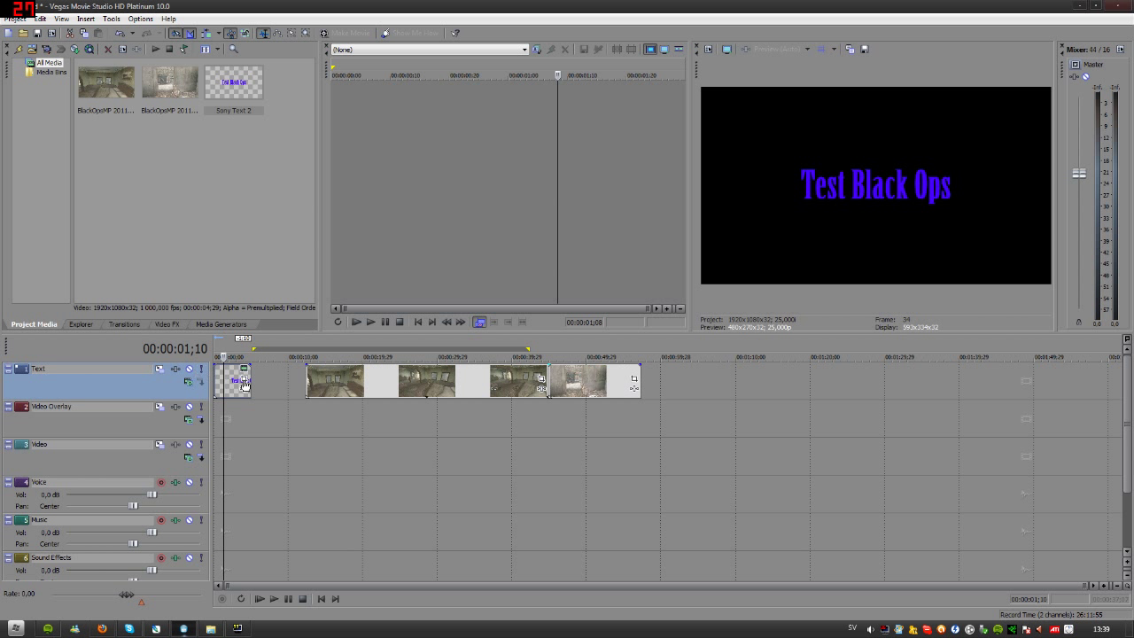
mouse_move(247, 381)
mouse_down()
mouse_move(303, 382)
mouse_move(242, 387)
mouse_up()
drag(369, 382, 312, 382)
drag(575, 380, 521, 381)
Play the transition from the title into the first clip, then stop playback.
click(238, 412)
key(space)
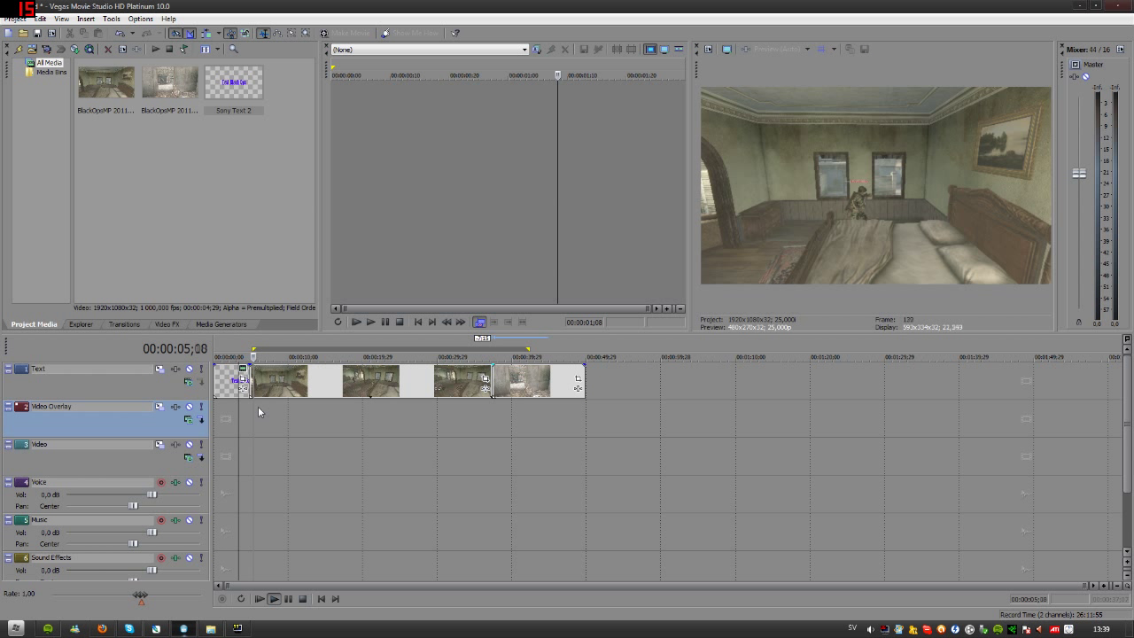
key(space)
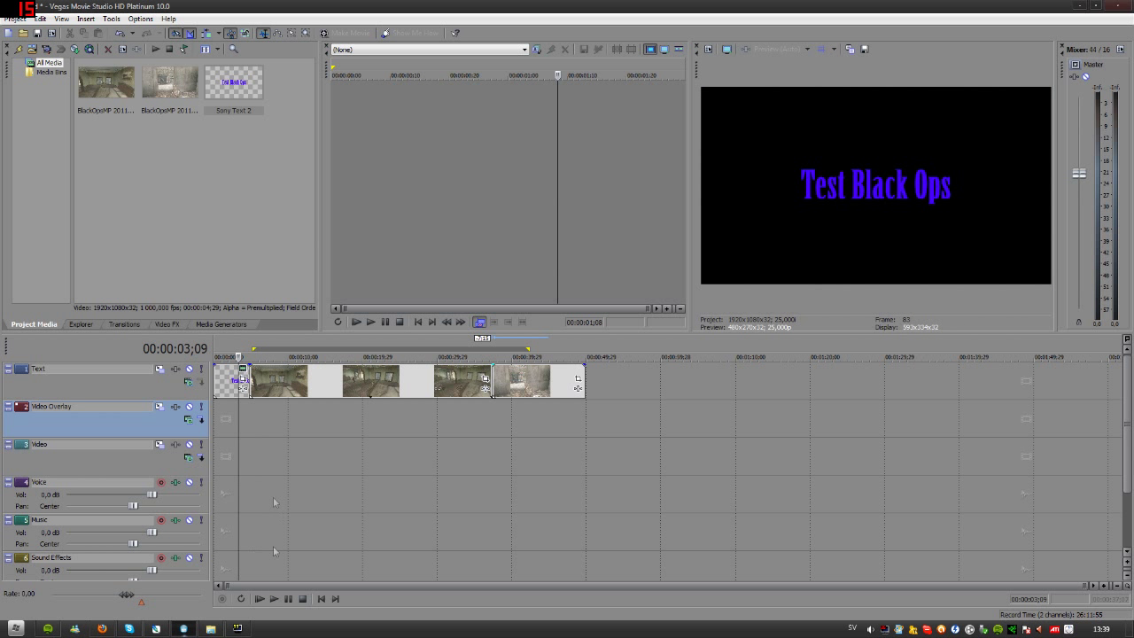
Add the "young birds" MP3 from the music folder to the project media and place it at the start of the Music track.
click(180, 219)
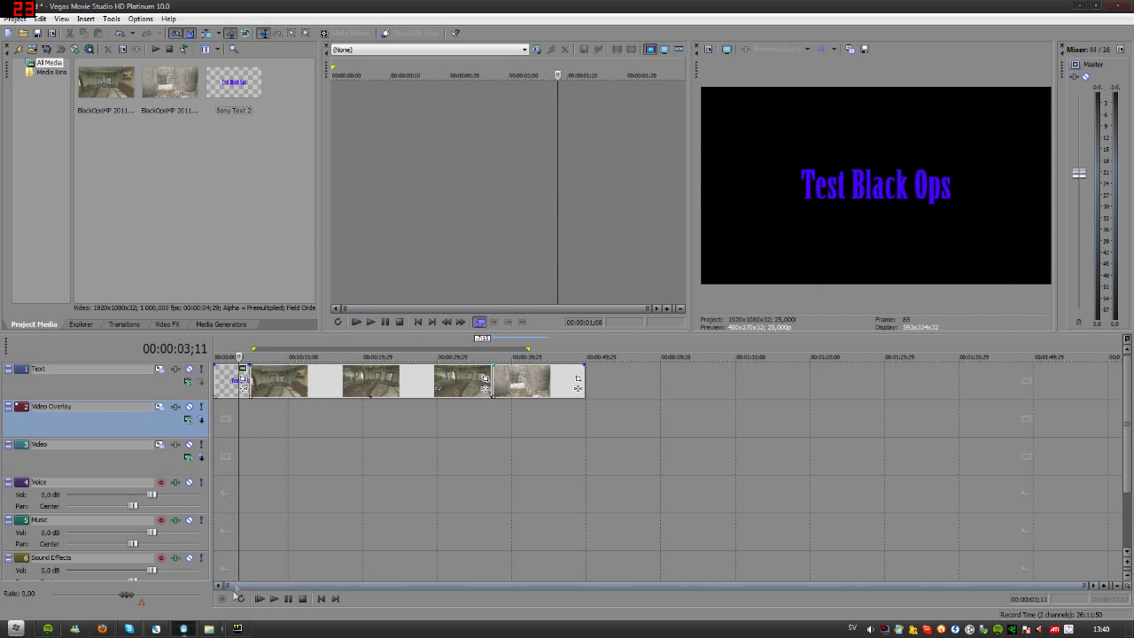
mouse_move(209, 629)
click(284, 570)
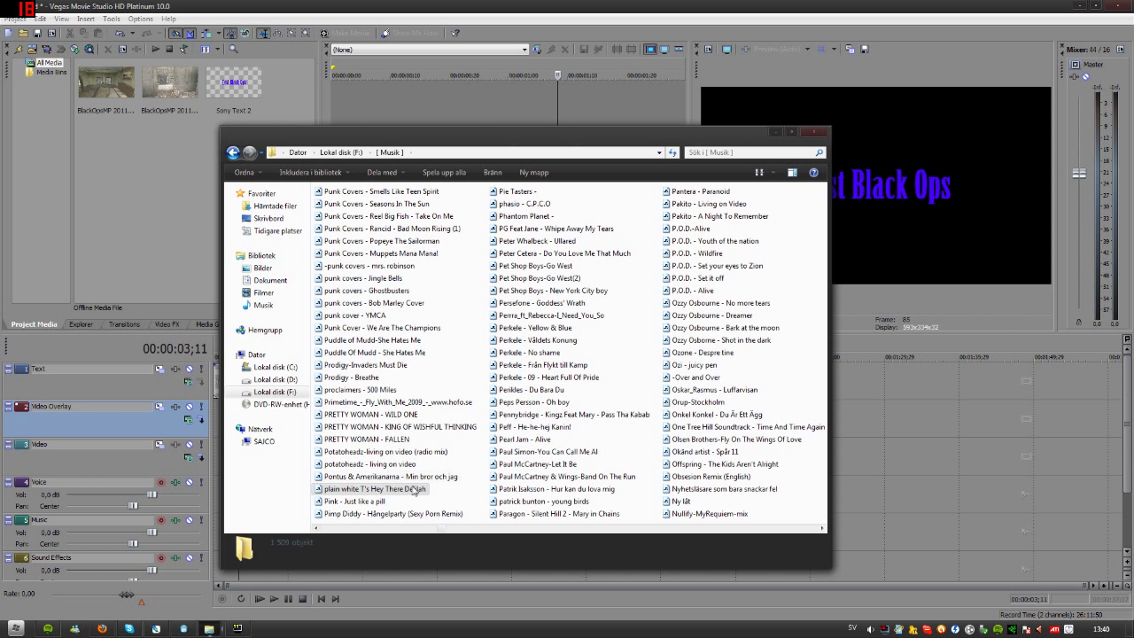
drag(566, 503, 136, 187)
click(136, 187)
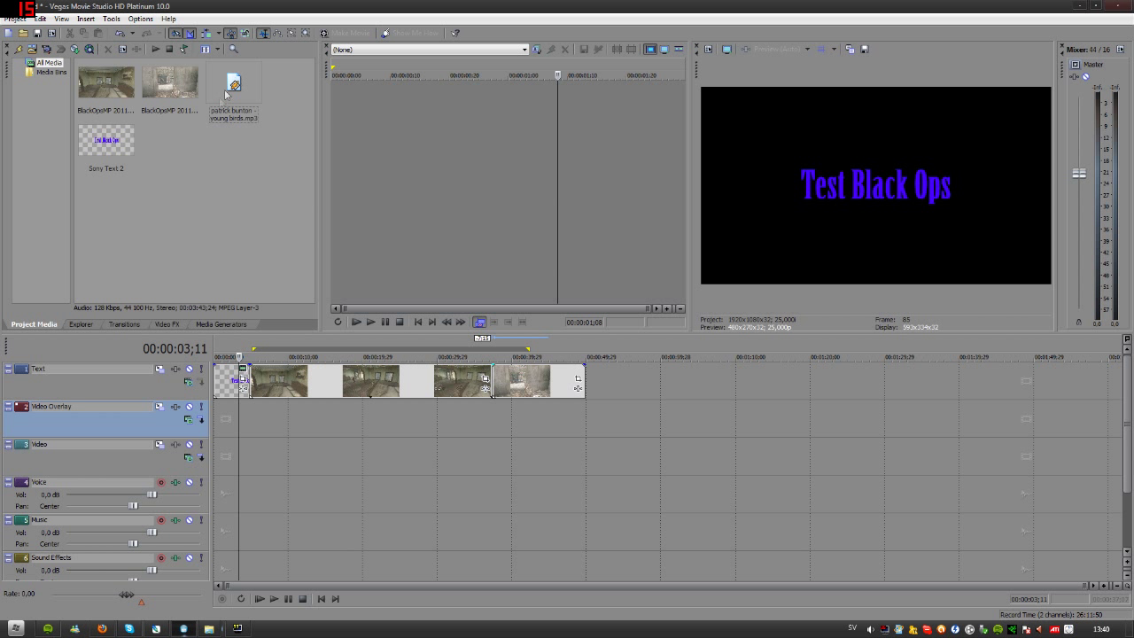
drag(234, 84, 221, 532)
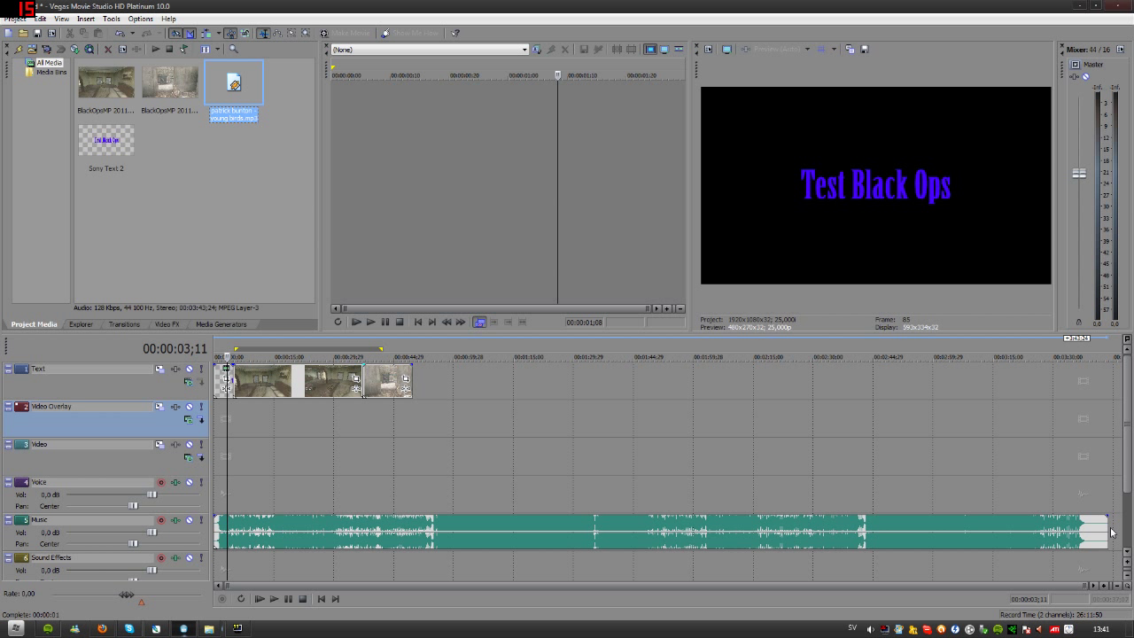
Trim the music's end to line up with the end of the last clip, play the project from the start, and stop playback.
drag(1107, 527, 412, 521)
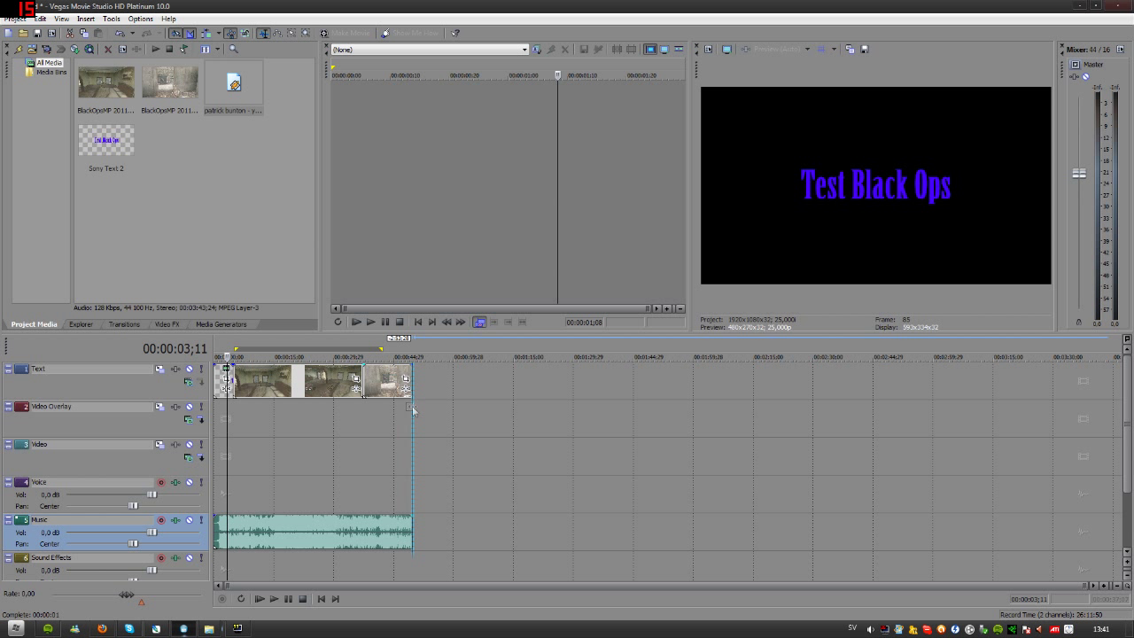
click(213, 474)
key(space)
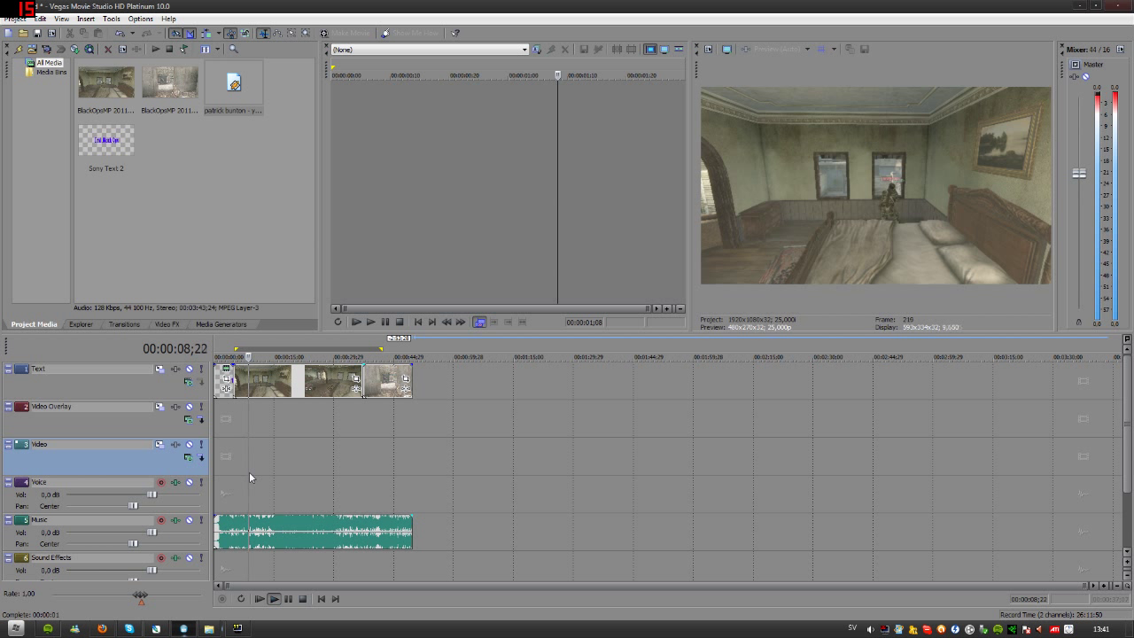
key(space)
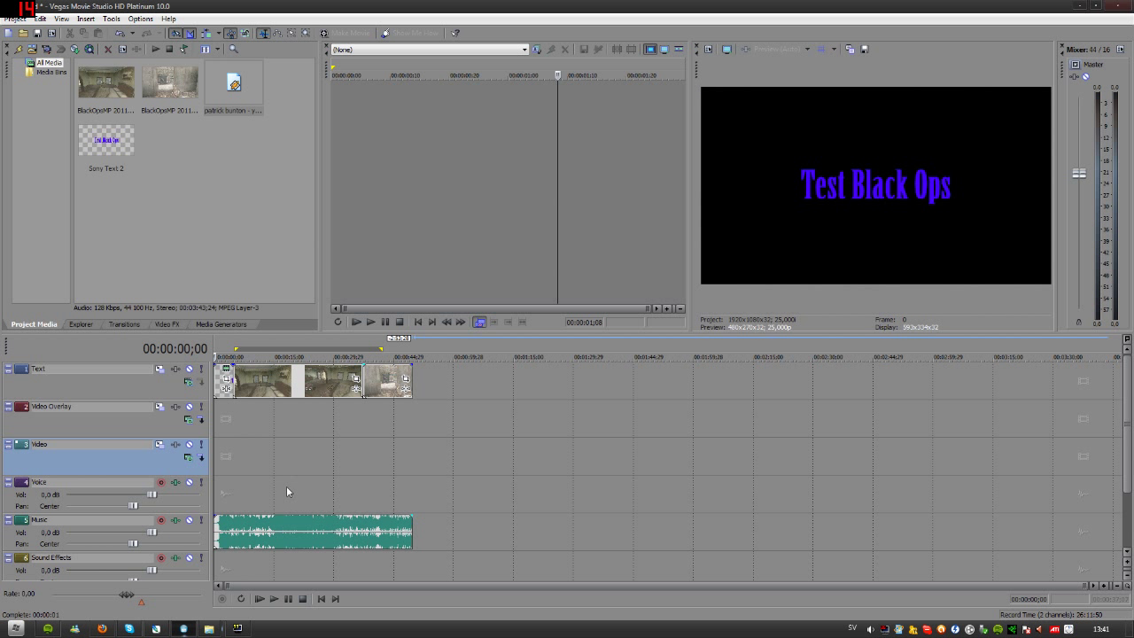
Add a short fade-in to the start of the first gameplay clip, play the transition from the title, and stop playback.
click(233, 416)
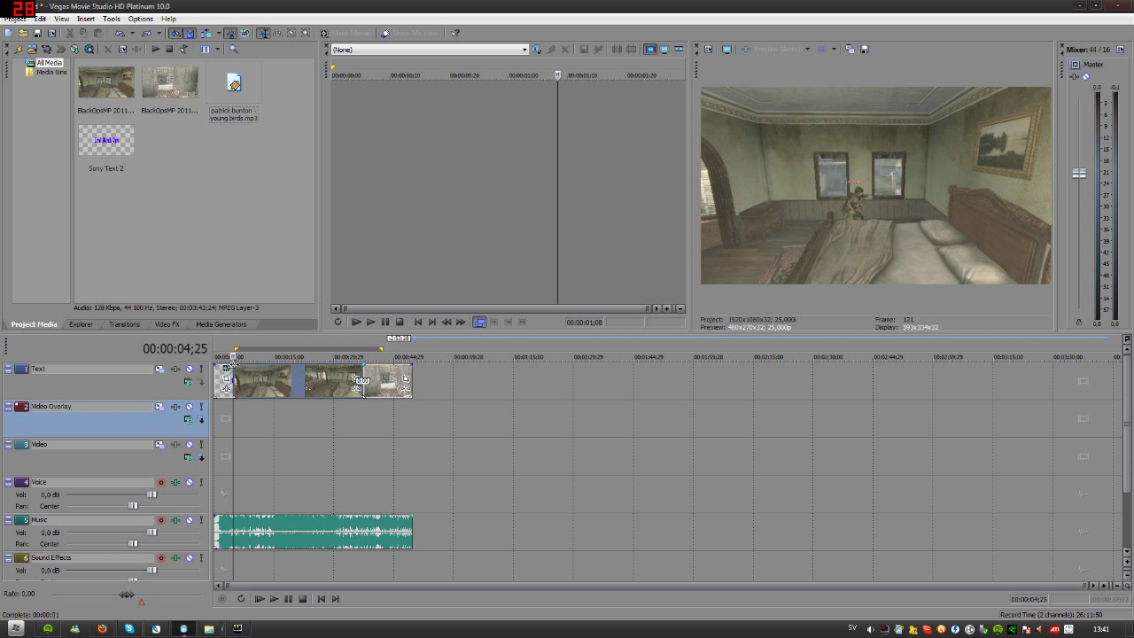
click(278, 413)
click(233, 409)
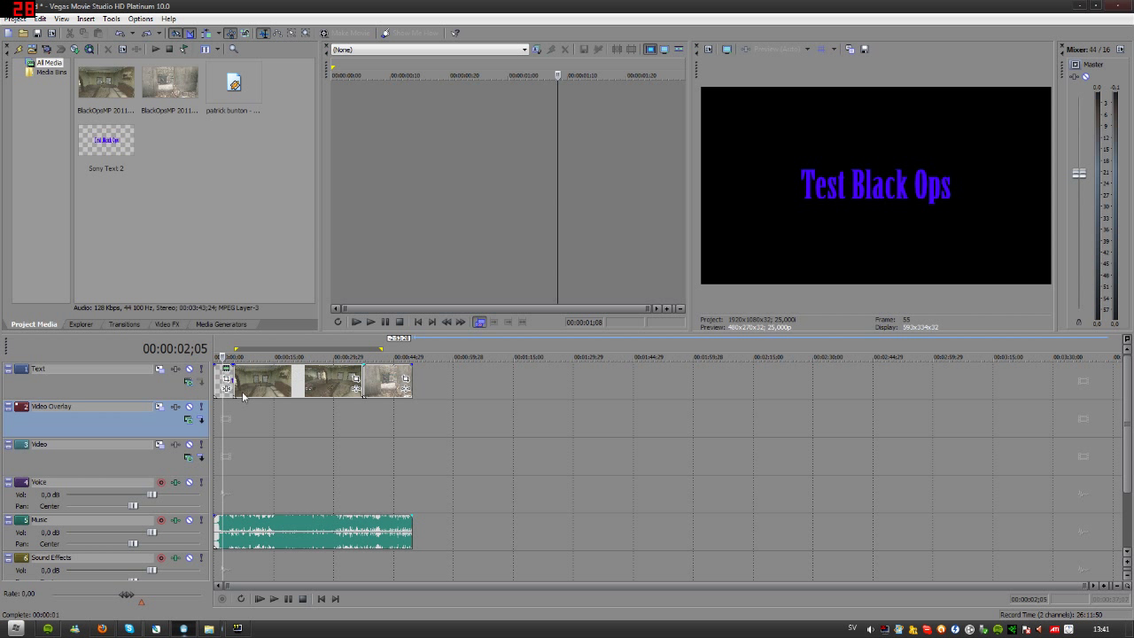
click(245, 382)
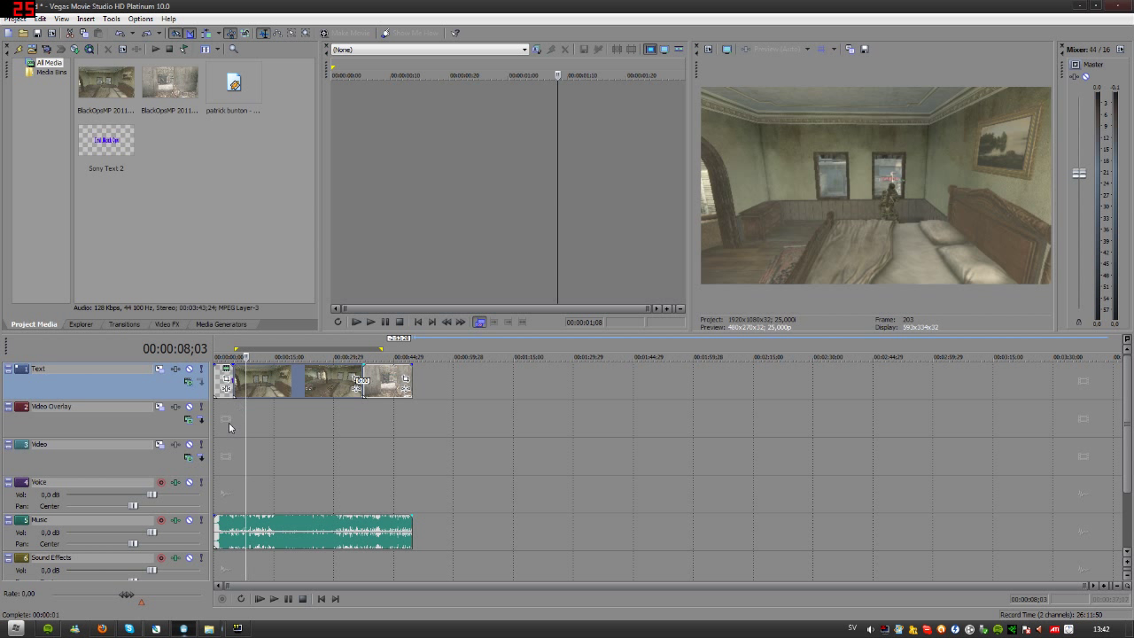
click(233, 424)
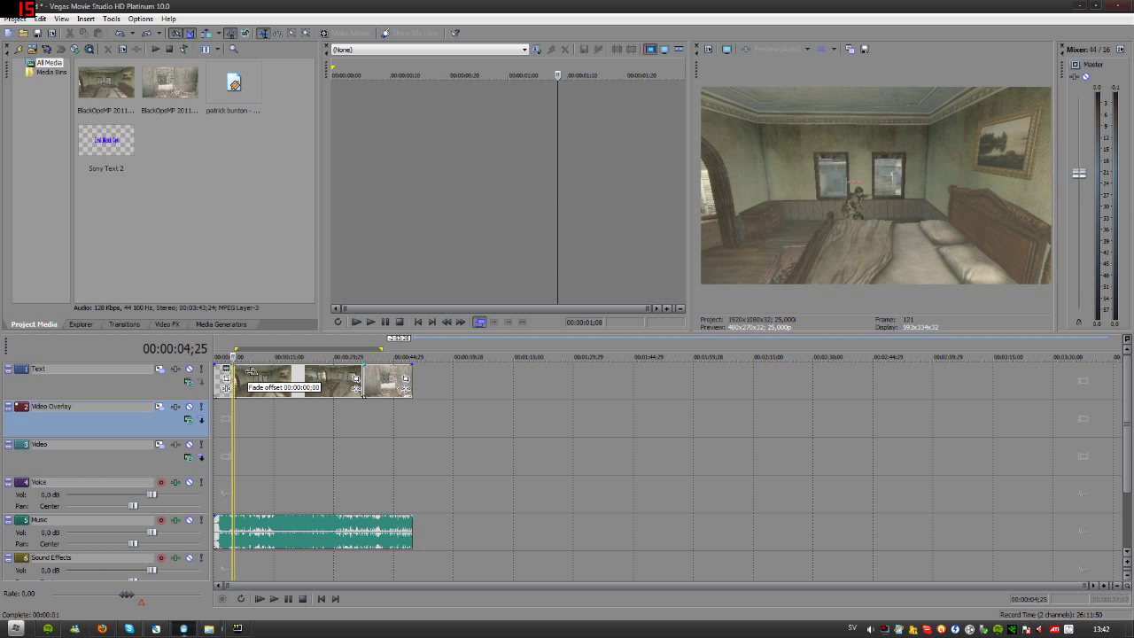
drag(242, 371, 248, 383)
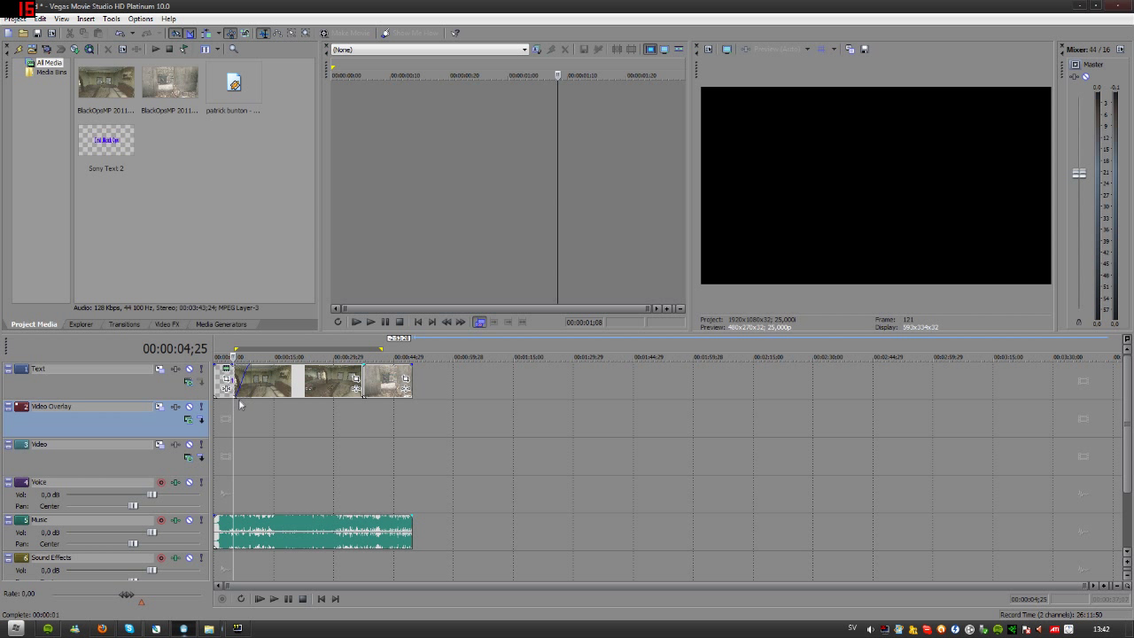
key(space)
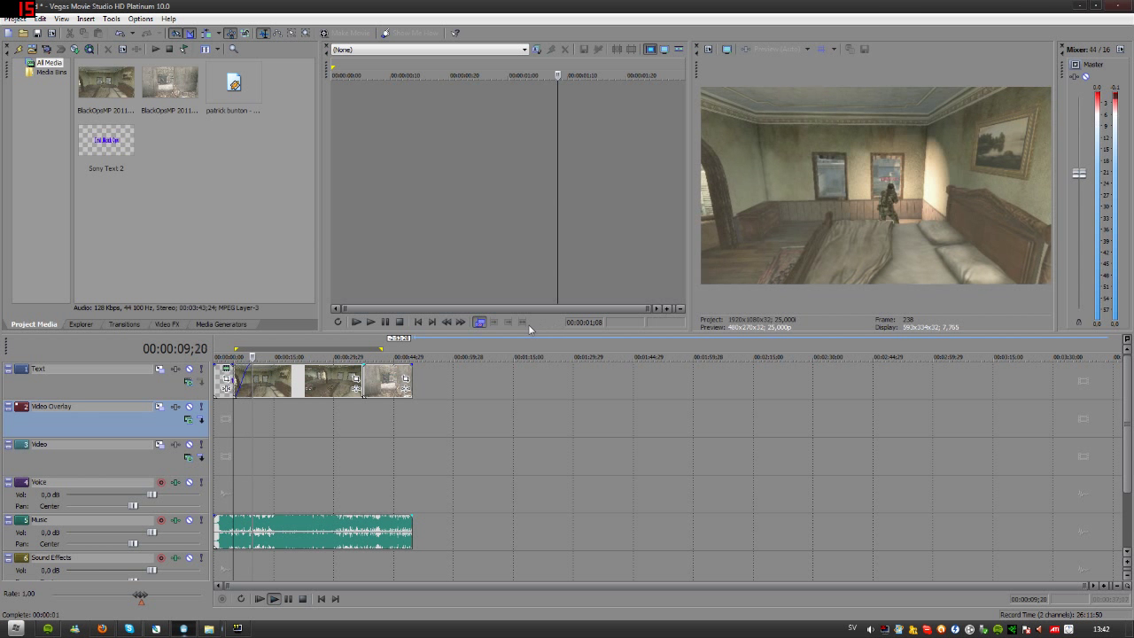
key(space)
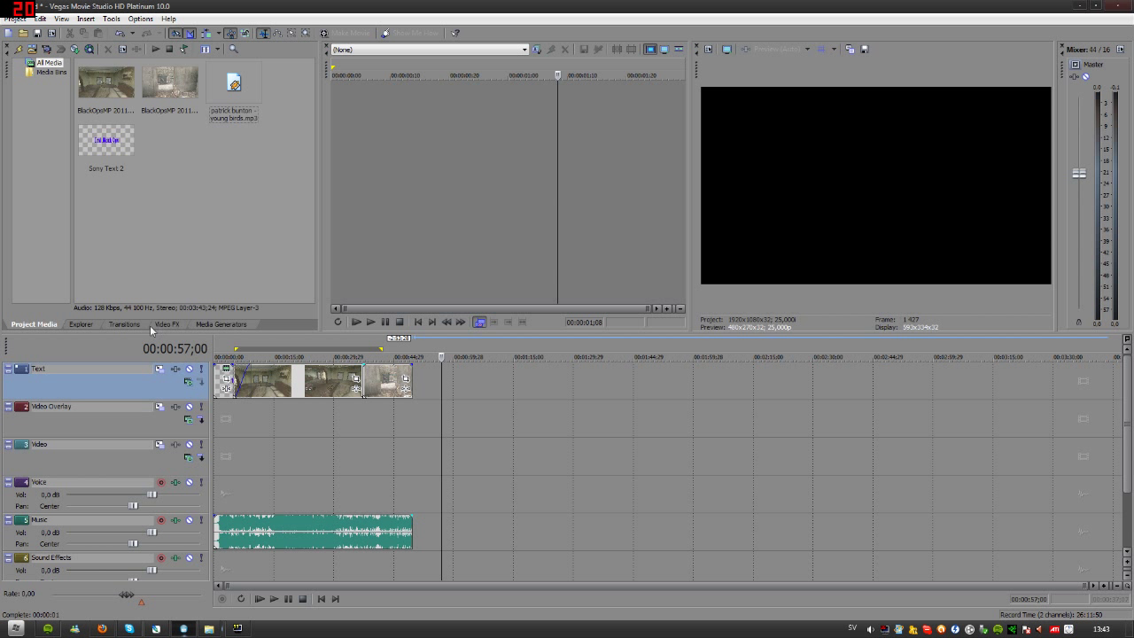
Browse the video effects and examine the presets for brightness, blur, glow, broadcast colors, border and black restore.
click(167, 323)
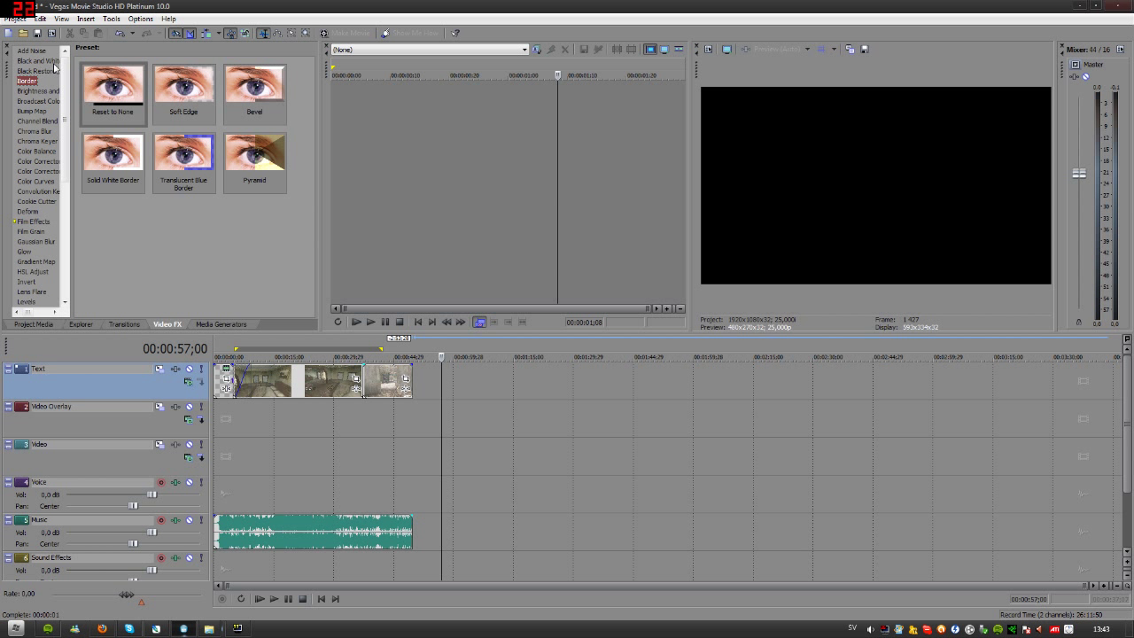
click(40, 91)
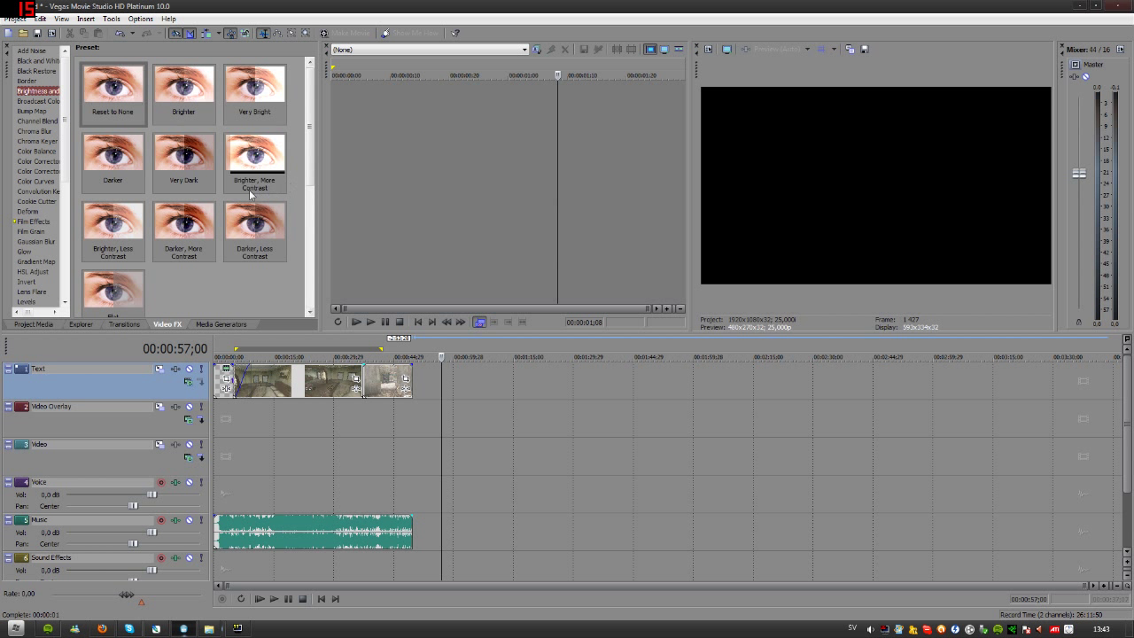
scroll(64, 123, down, 1)
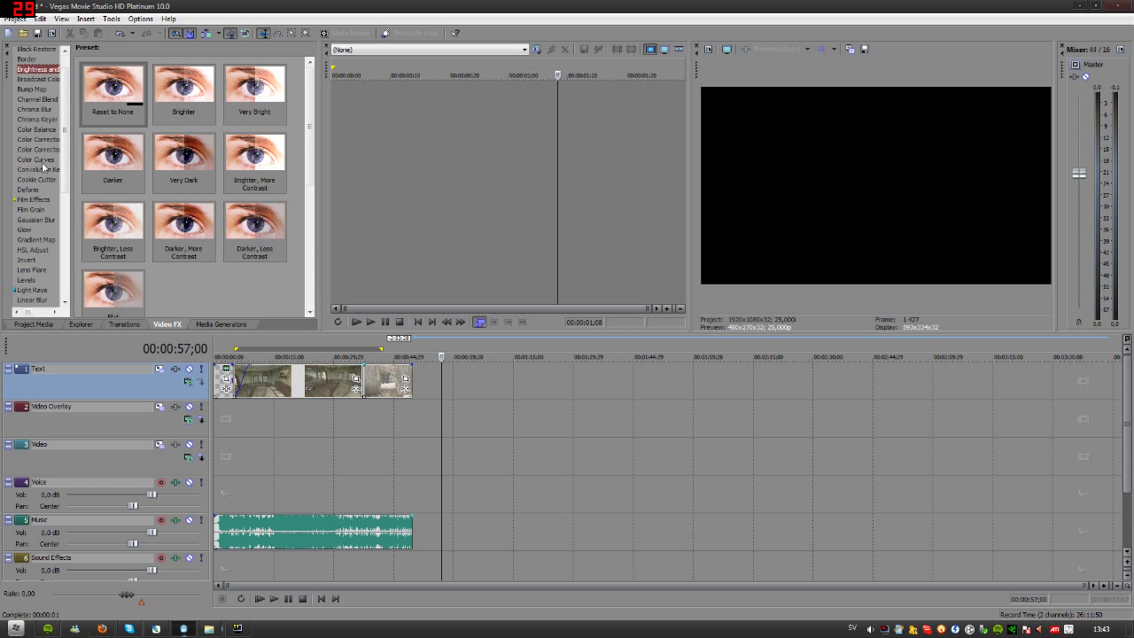
click(29, 190)
click(30, 220)
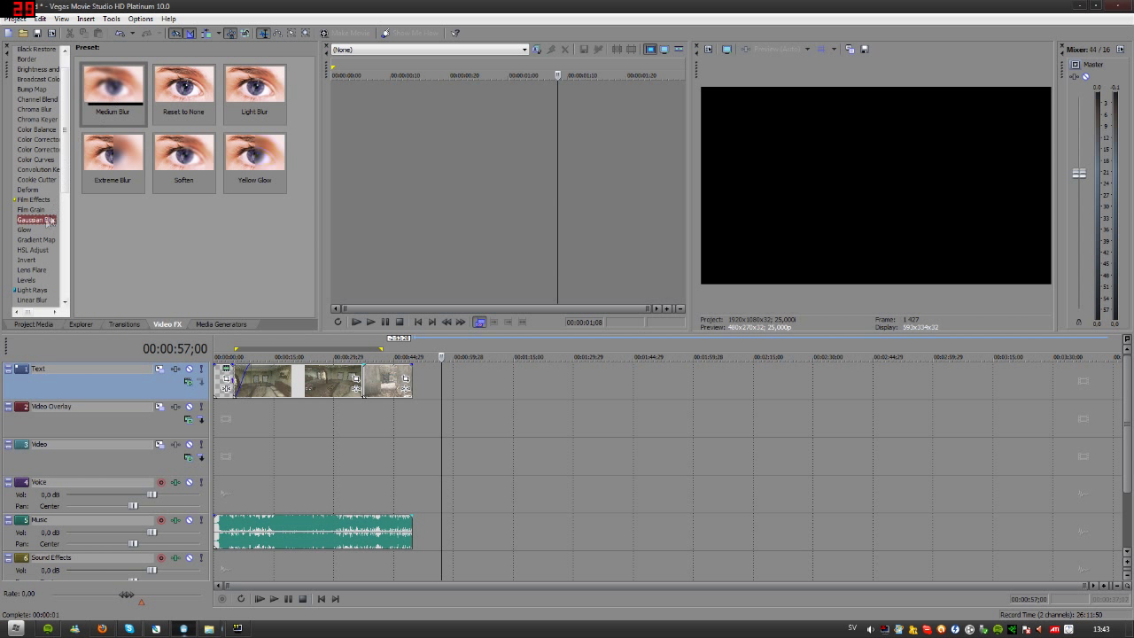
click(27, 231)
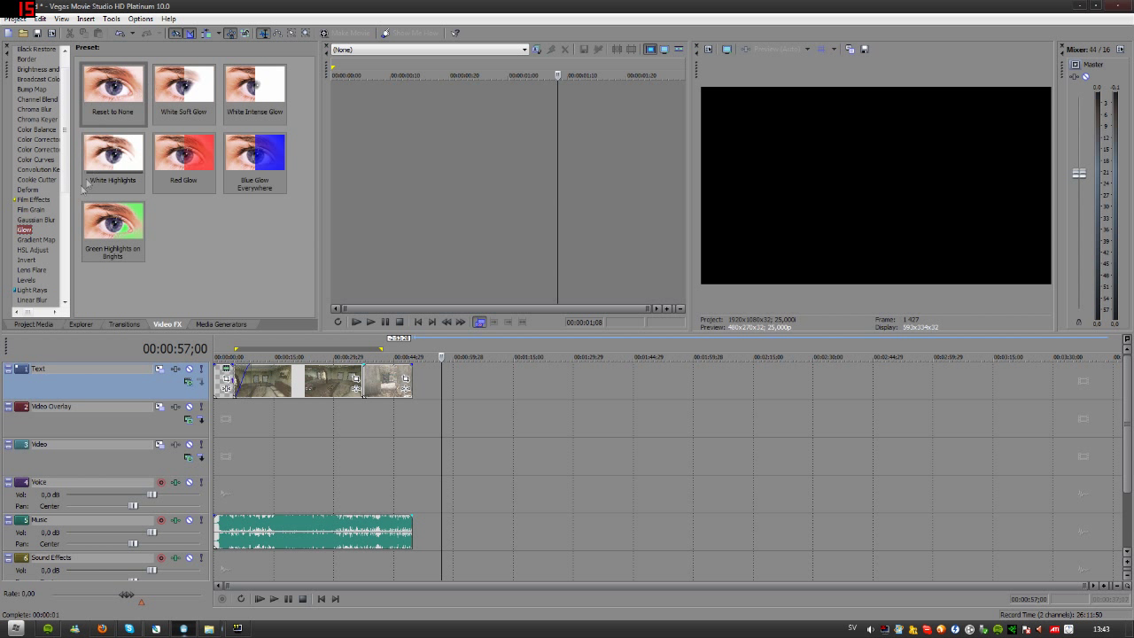
scroll(42, 257, up, 1)
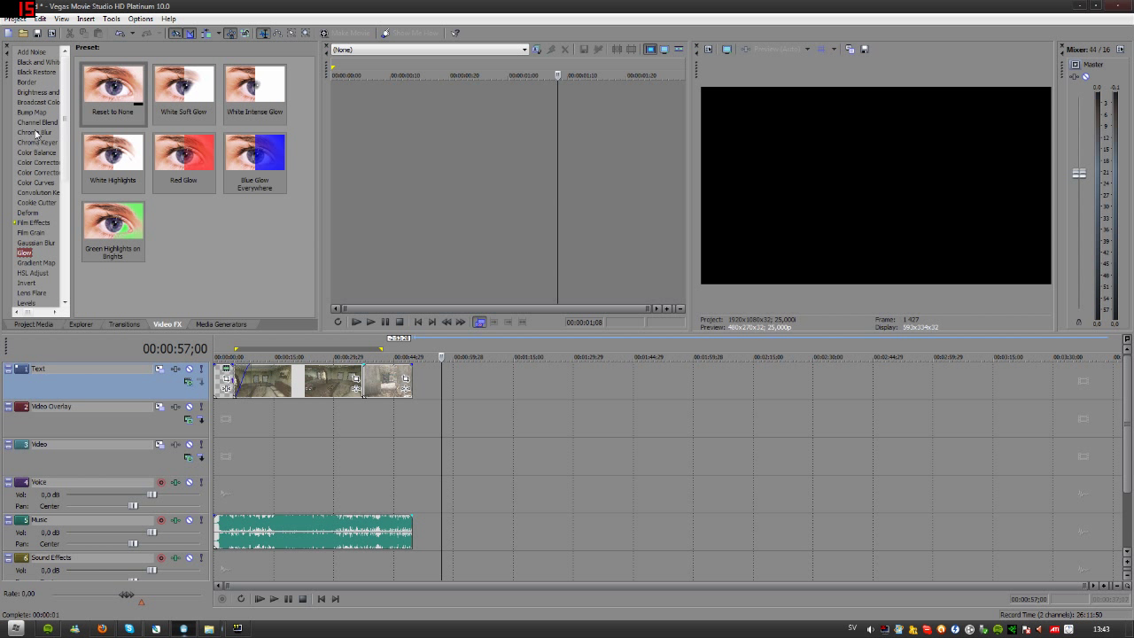
click(46, 103)
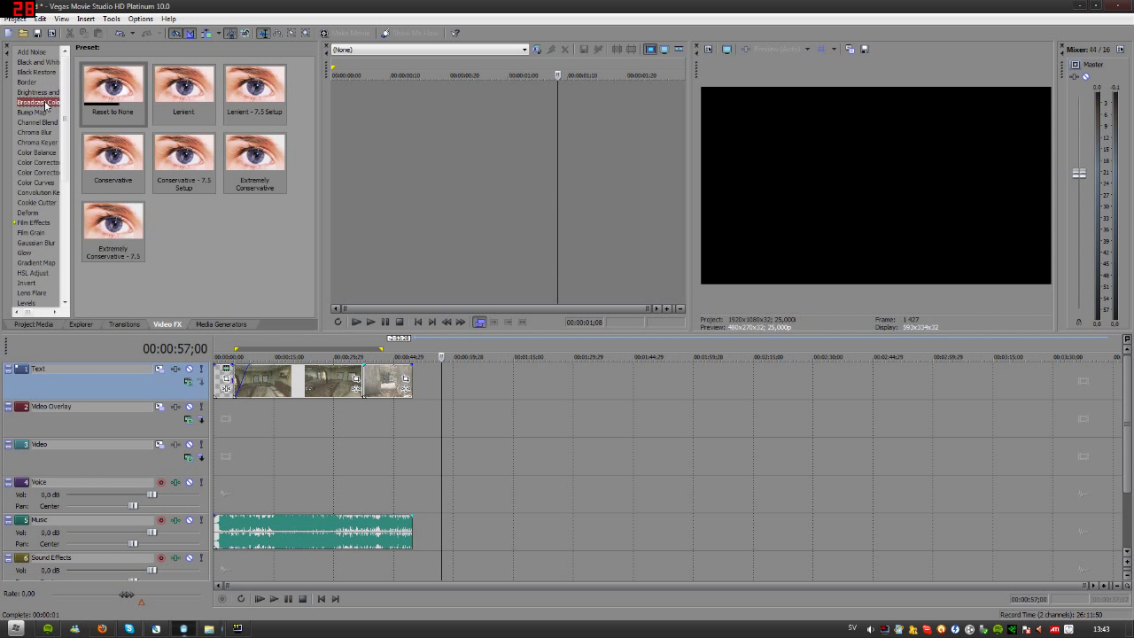
click(45, 92)
click(29, 82)
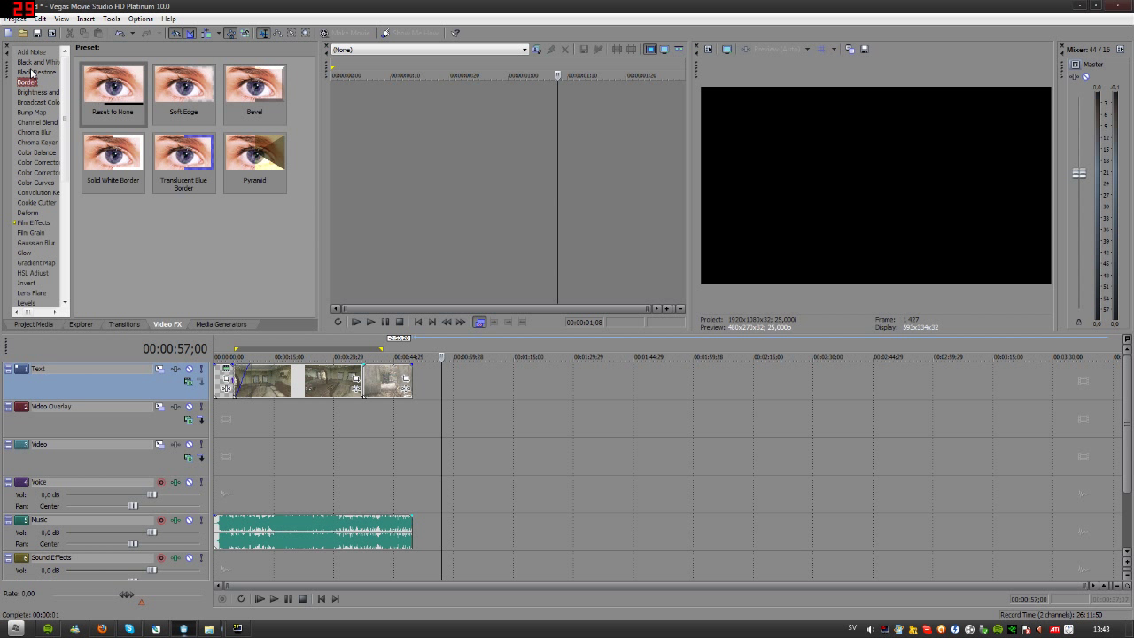
click(32, 71)
click(32, 52)
Apply the 100% Black and White effect to the first gameplay clip and close its effect settings.
click(35, 62)
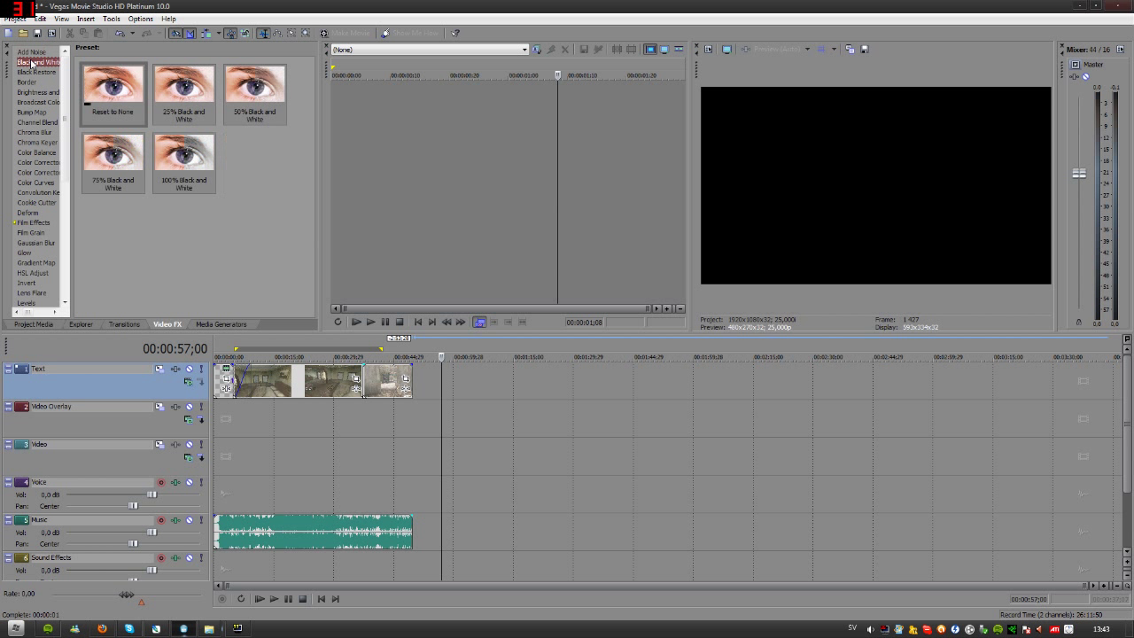
mouse_move(172, 159)
mouse_down()
mouse_move(275, 387)
mouse_move(188, 176)
mouse_up()
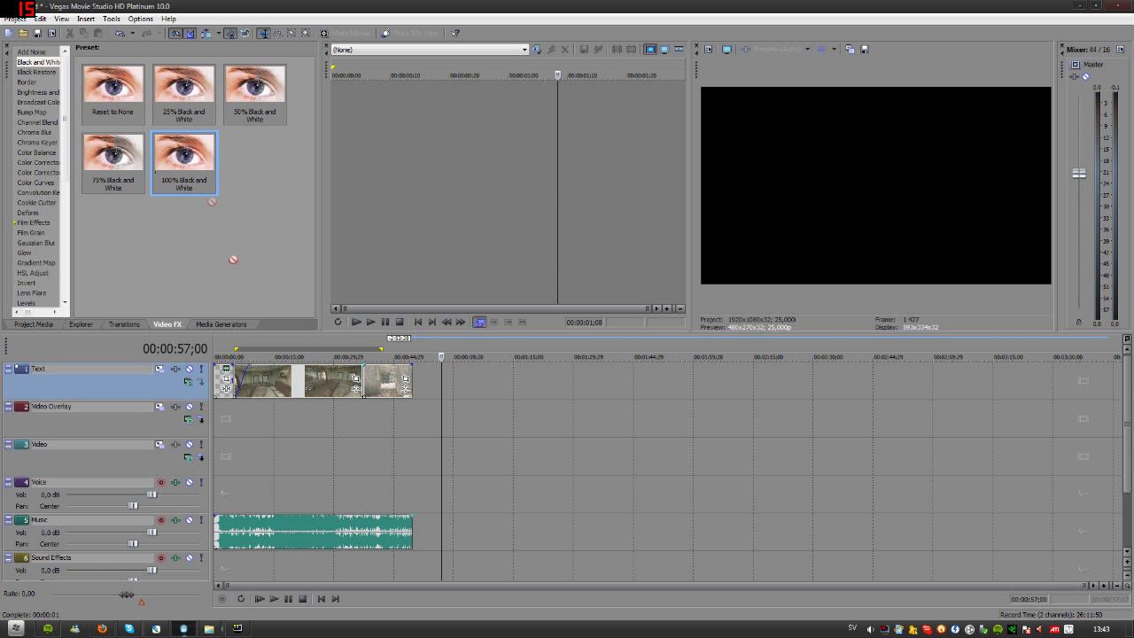
drag(283, 383, 282, 381)
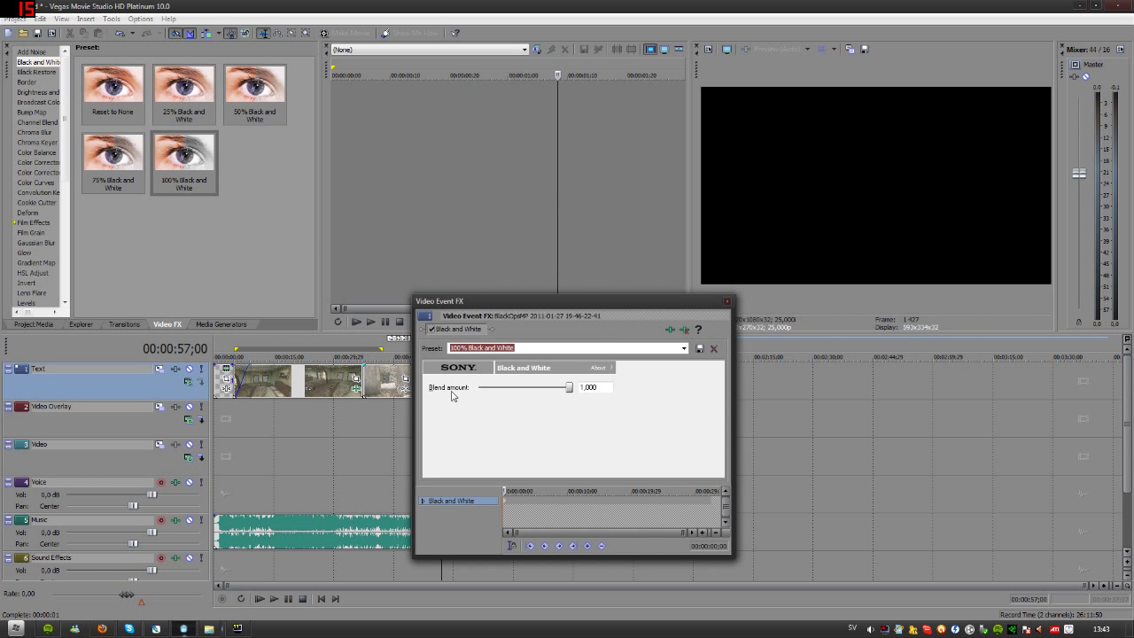
drag(499, 302, 514, 196)
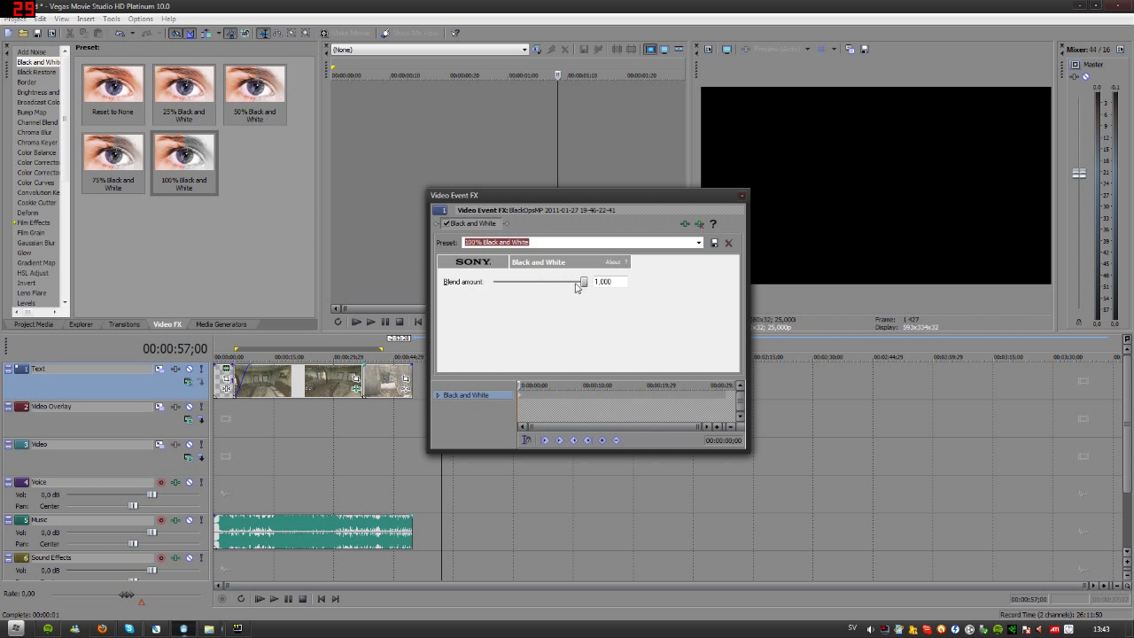
click(746, 196)
Play the first gameplay clip from near its start to check the black and white effect, then stop playback.
click(245, 415)
key(space)
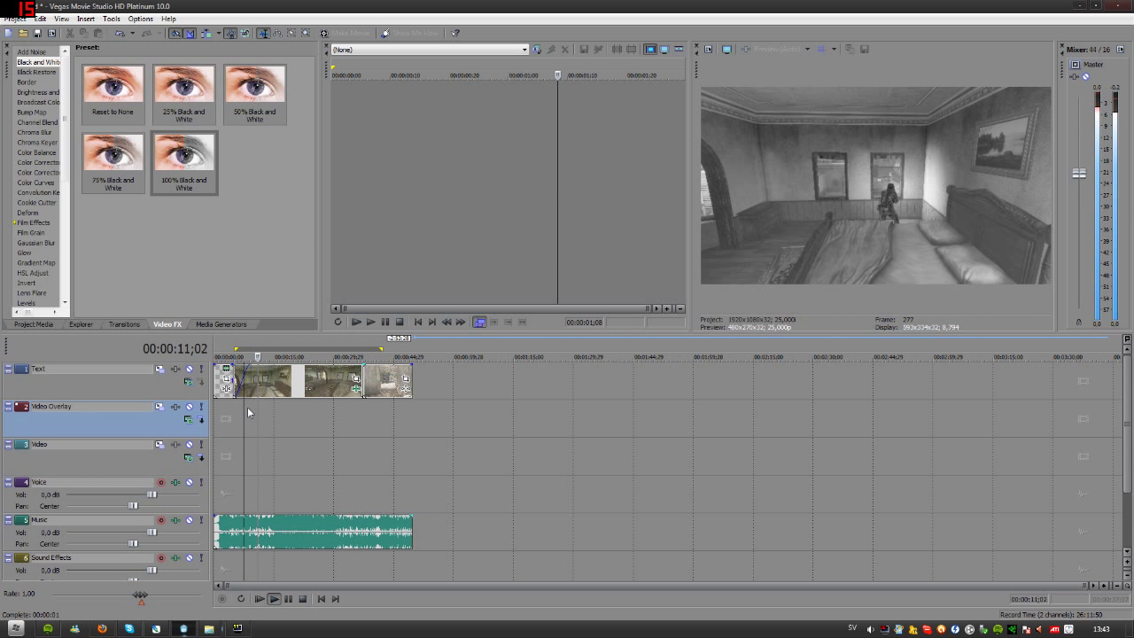
key(space)
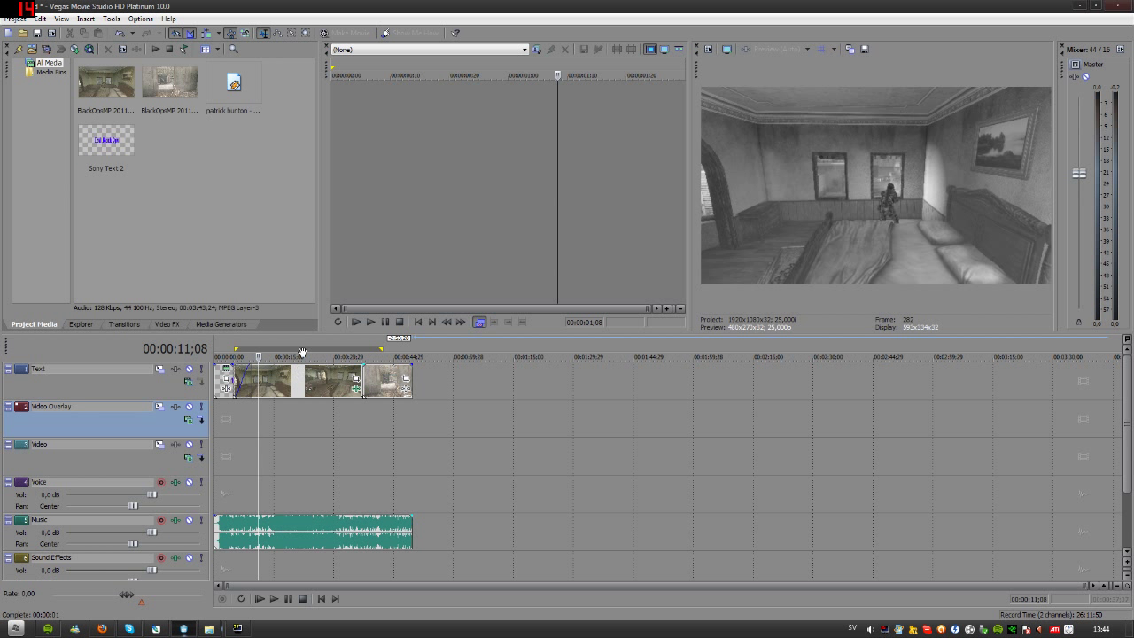
In the first clip's Event Pan/Crop, at 00:00:12;11, shrink the crop frame to about 237 by 133 around the right-hand window.
click(355, 382)
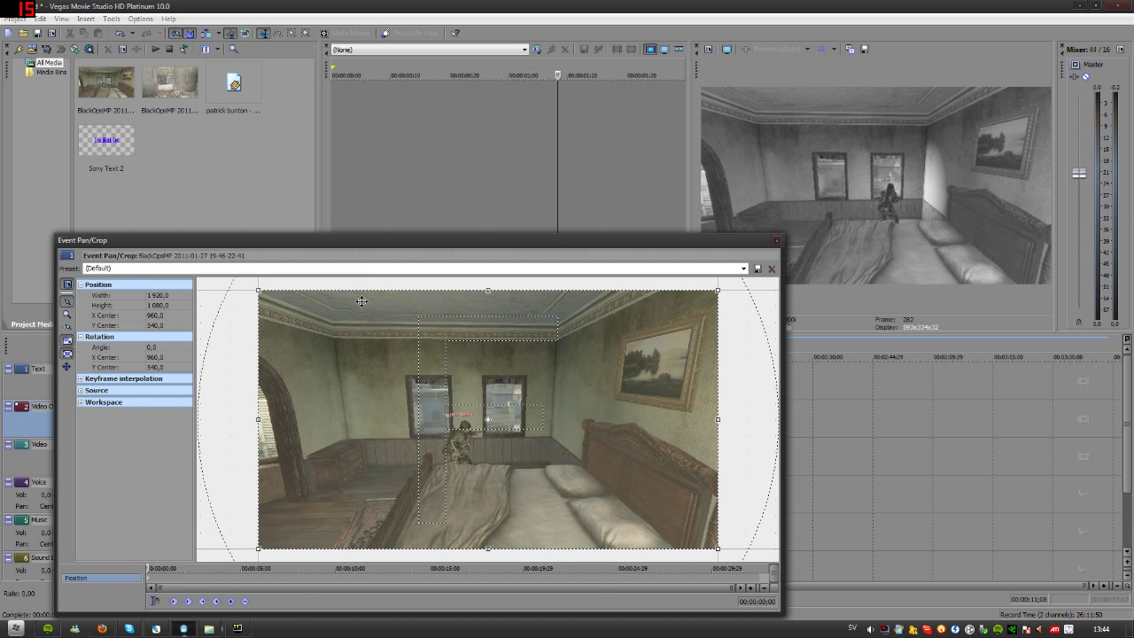
click(776, 241)
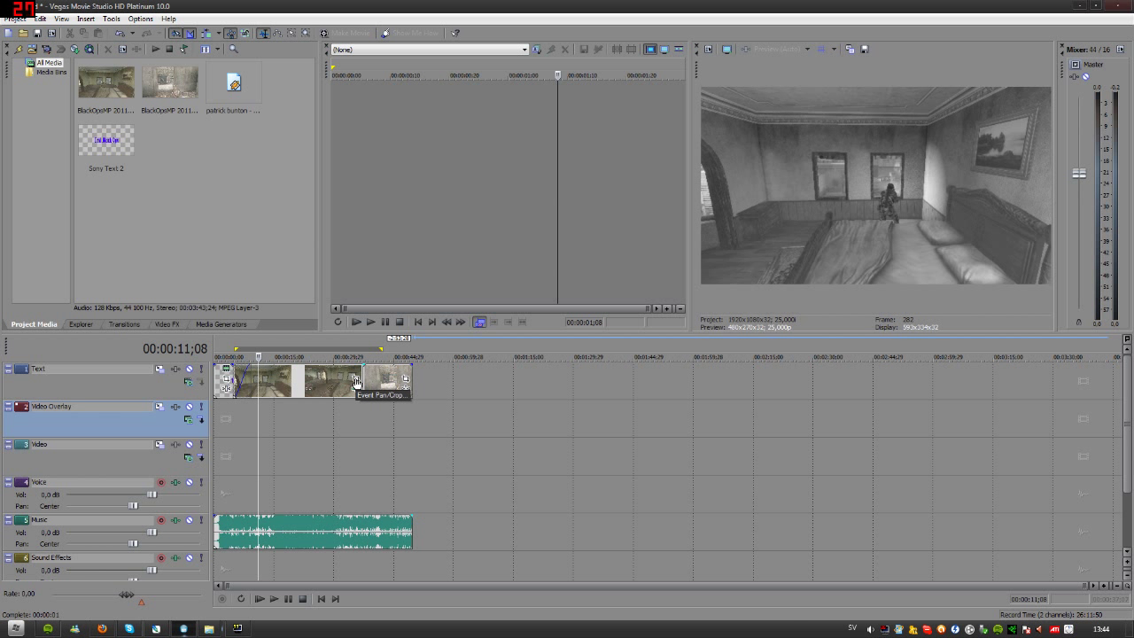
click(356, 380)
drag(373, 251, 482, 131)
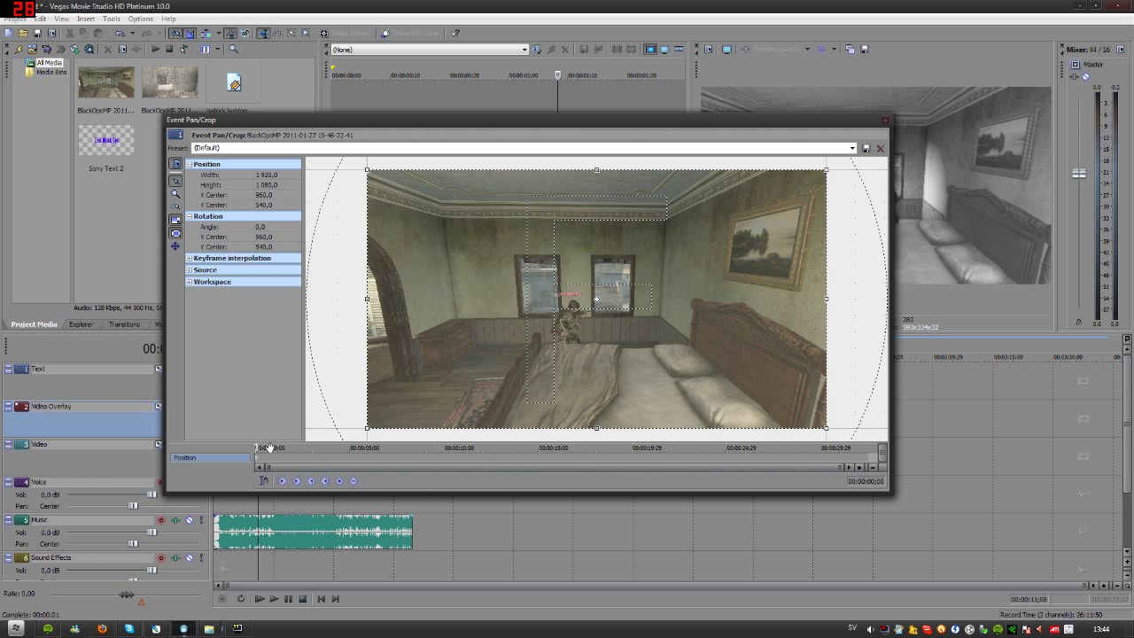
drag(387, 464, 498, 456)
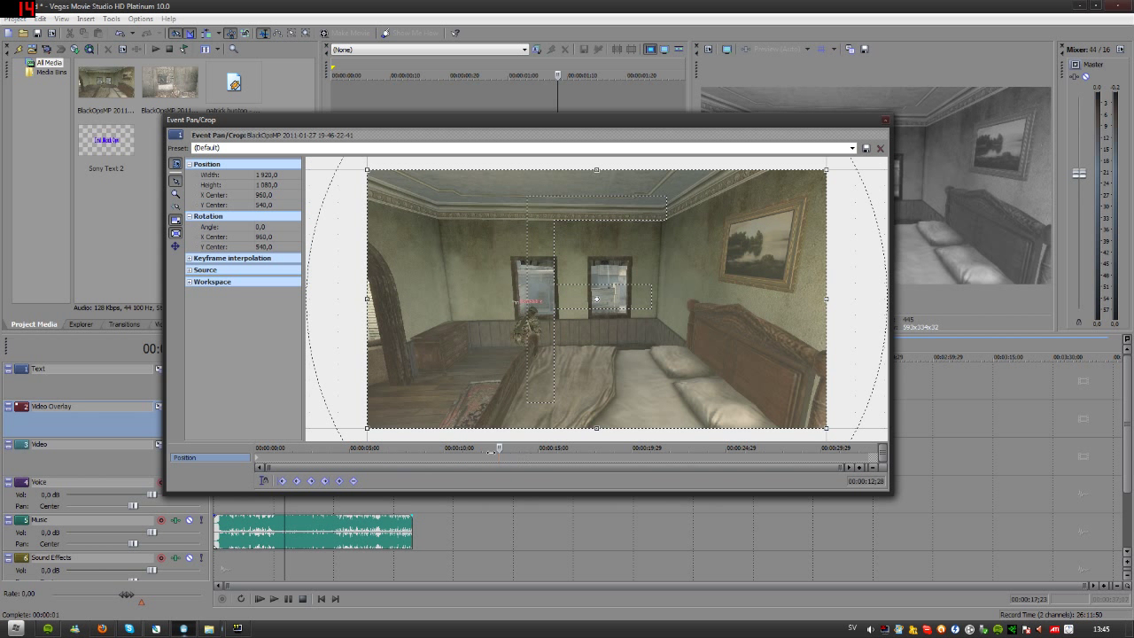
click(510, 460)
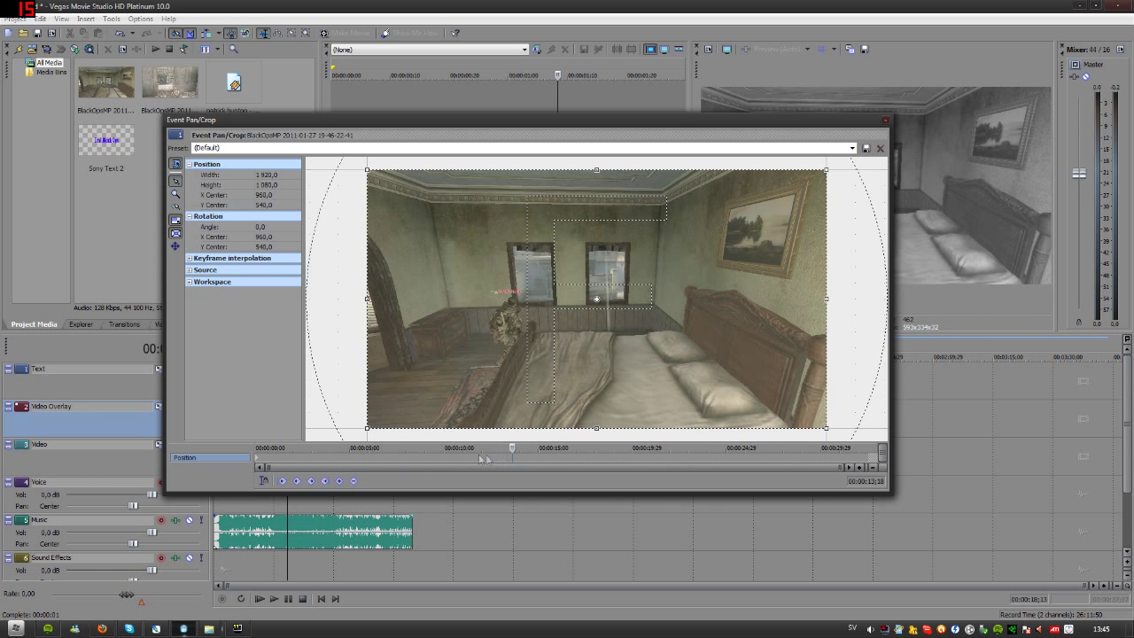
click(497, 458)
click(488, 455)
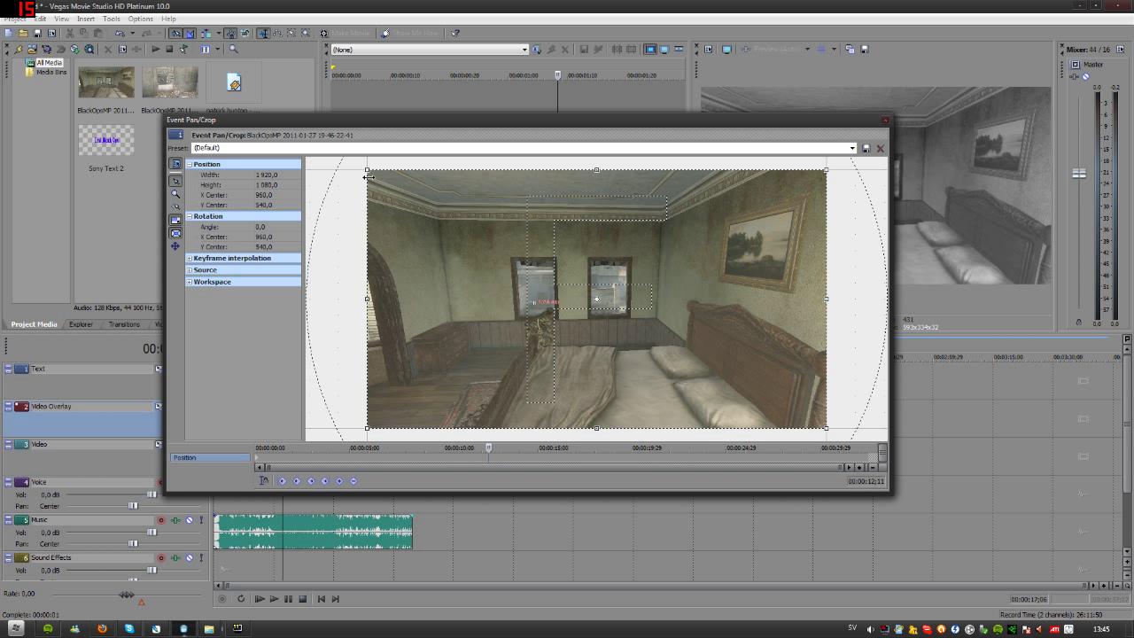
drag(366, 167, 542, 269)
drag(559, 118, 459, 206)
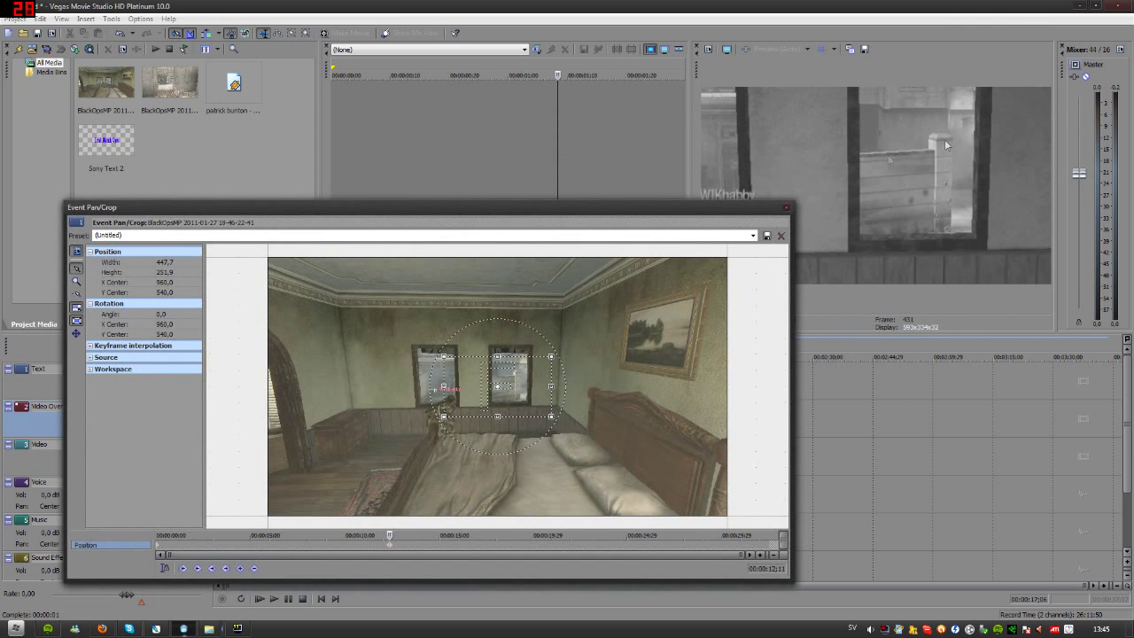
drag(449, 367, 479, 344)
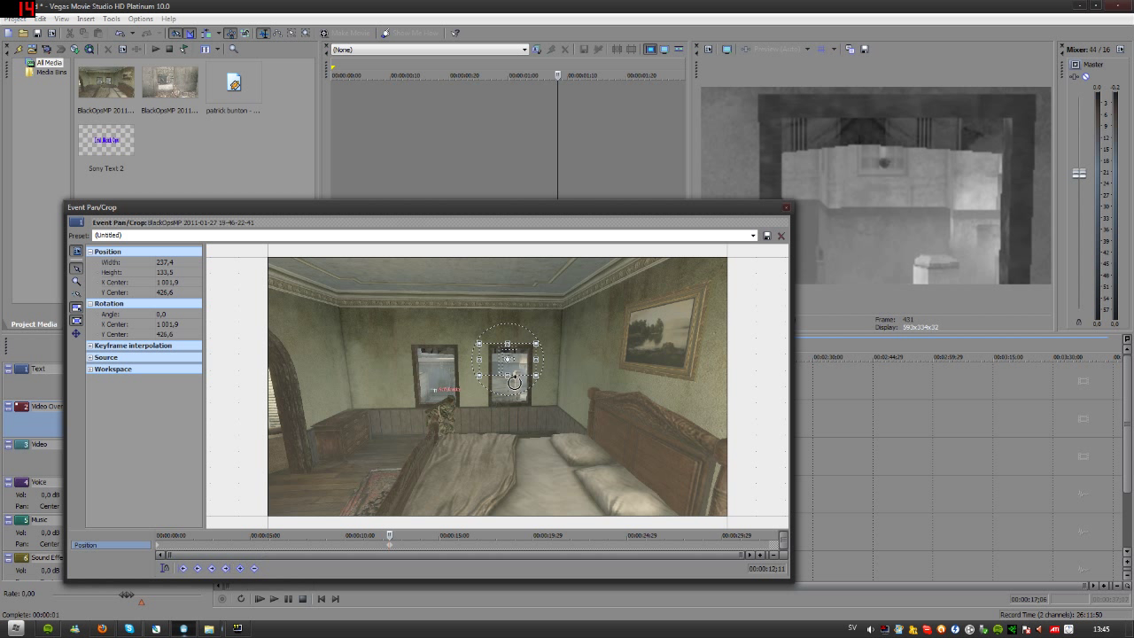
Move the pan/crop frame below the right-hand window at 00:00:13;10, enlarge it to about 1927 by 1084 at 00:00:14;00, and close the settings.
click(407, 546)
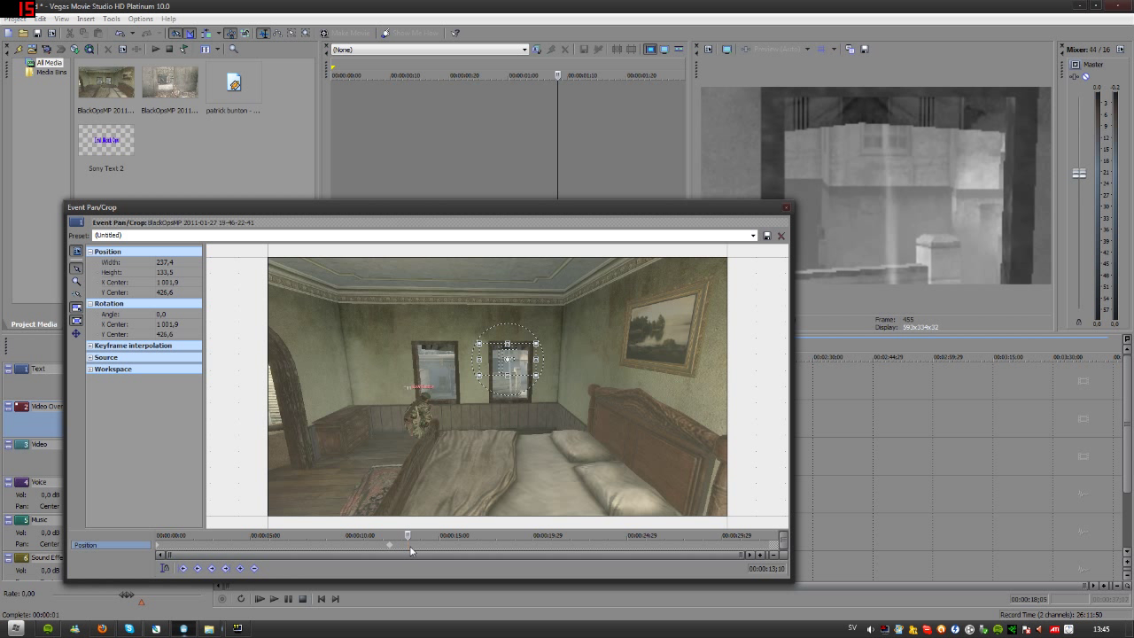
drag(522, 364, 521, 399)
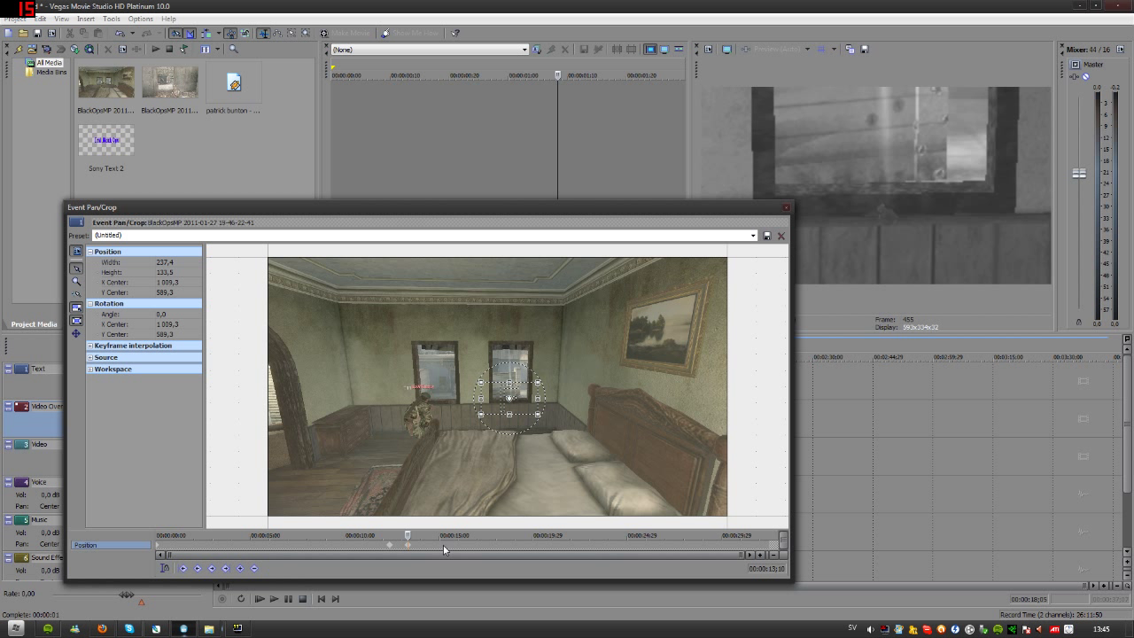
click(420, 544)
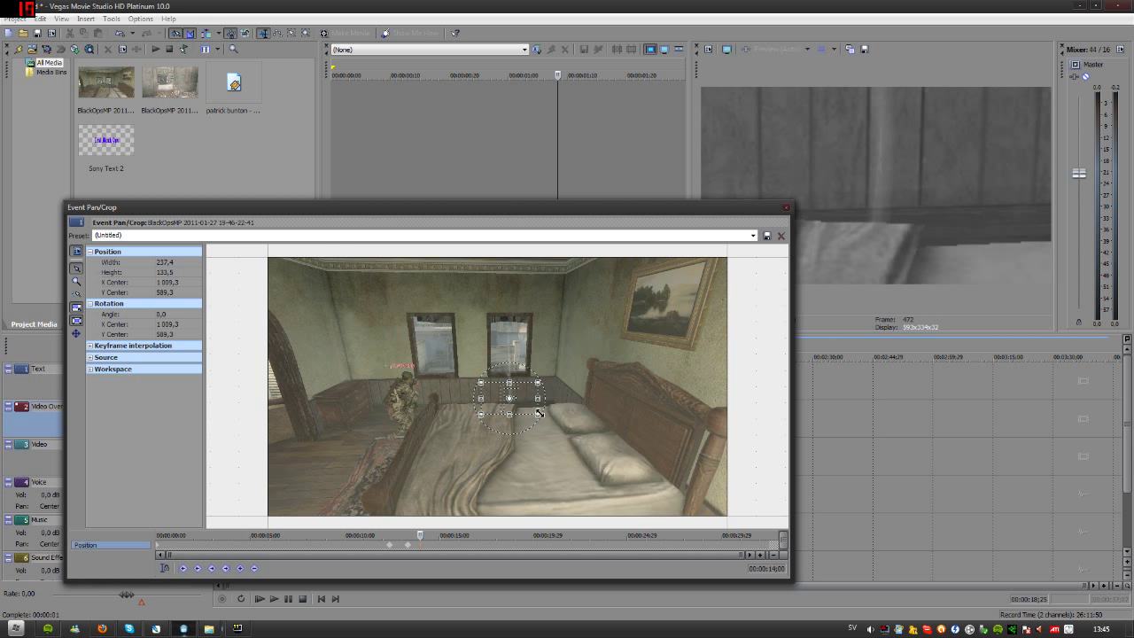
drag(537, 415, 750, 610)
drag(661, 486, 662, 482)
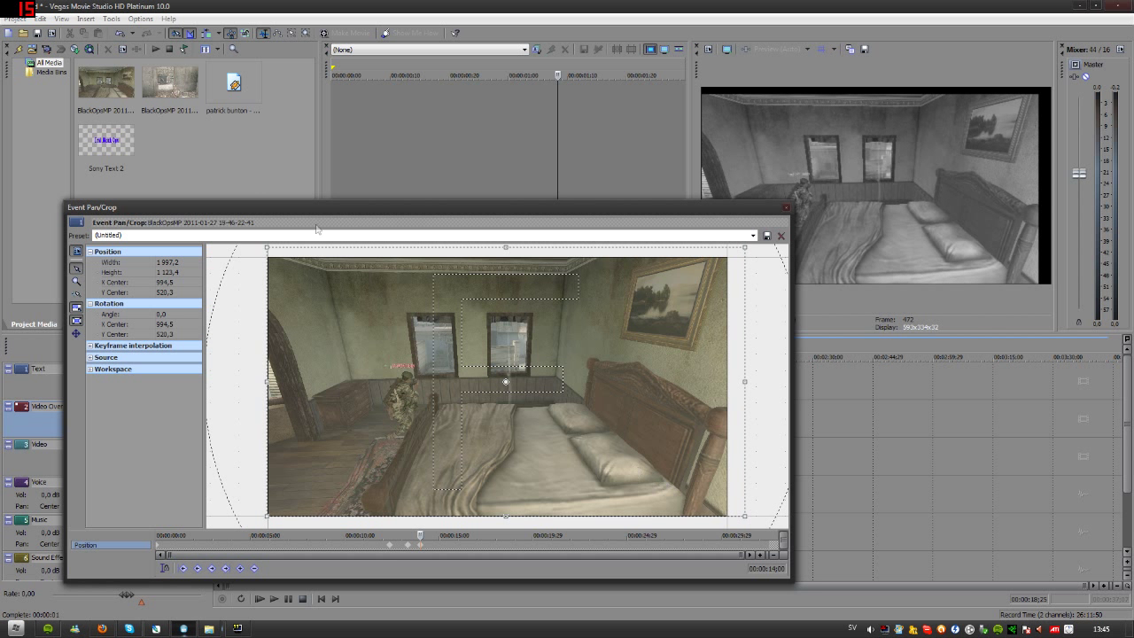
drag(262, 244, 285, 275)
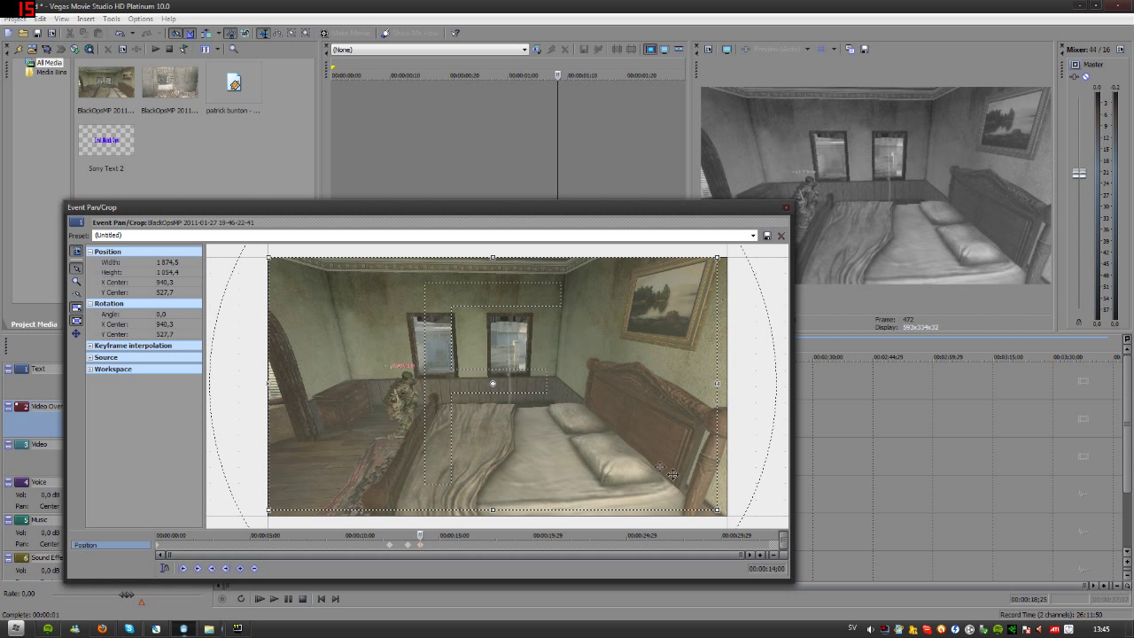
drag(717, 509, 724, 512)
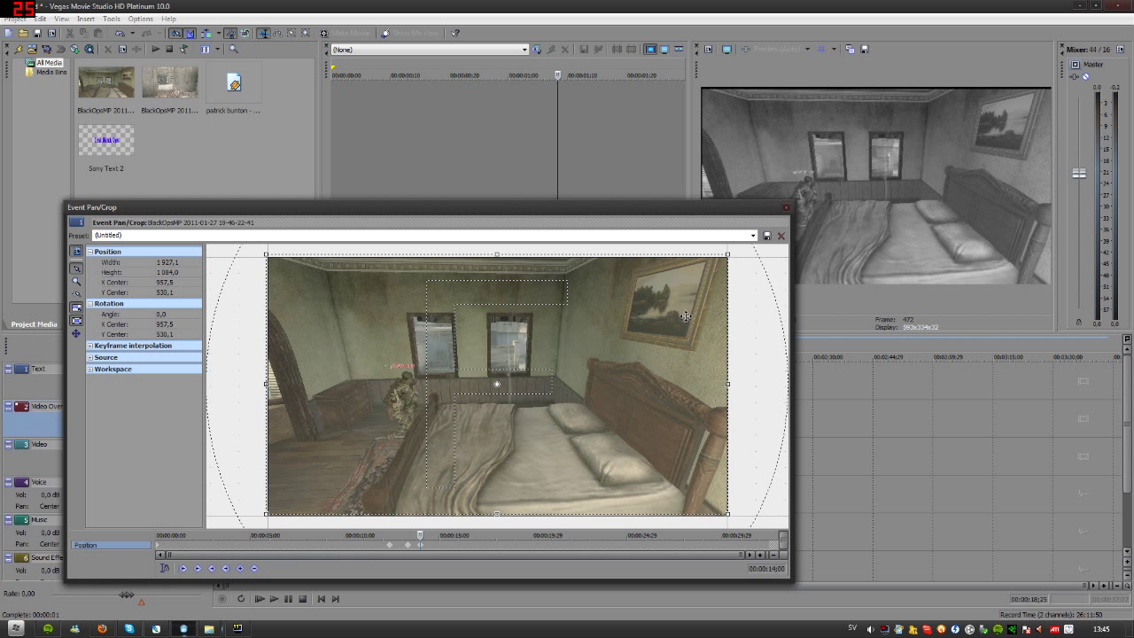
click(785, 207)
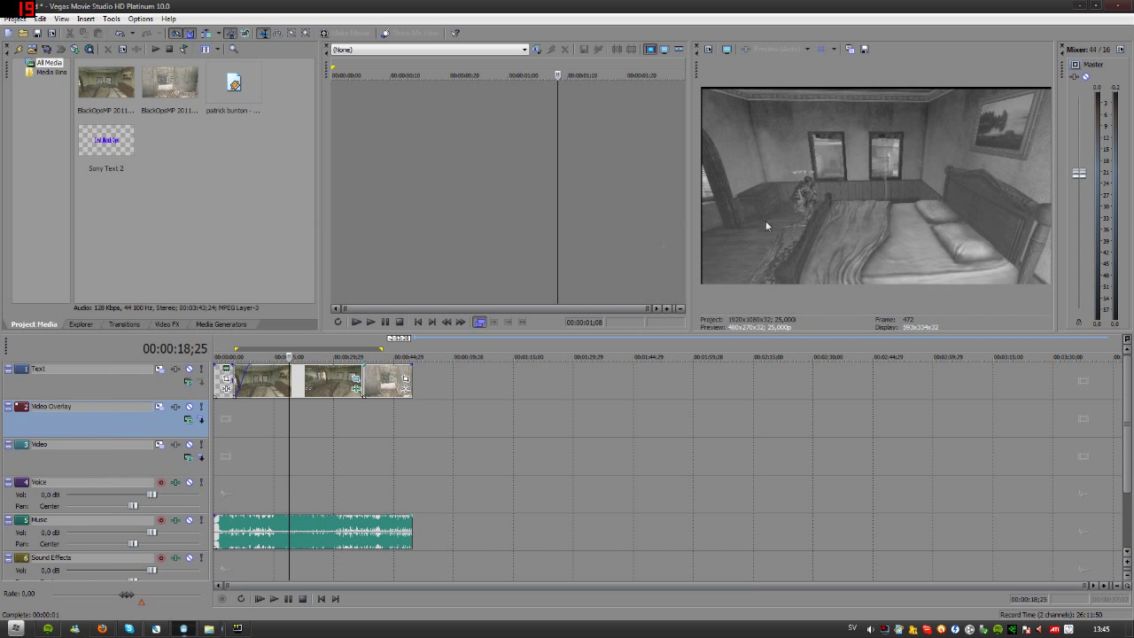
Play the first gameplay clip from near its start to check the keyframed zooms, and stop playback.
click(237, 435)
key(space)
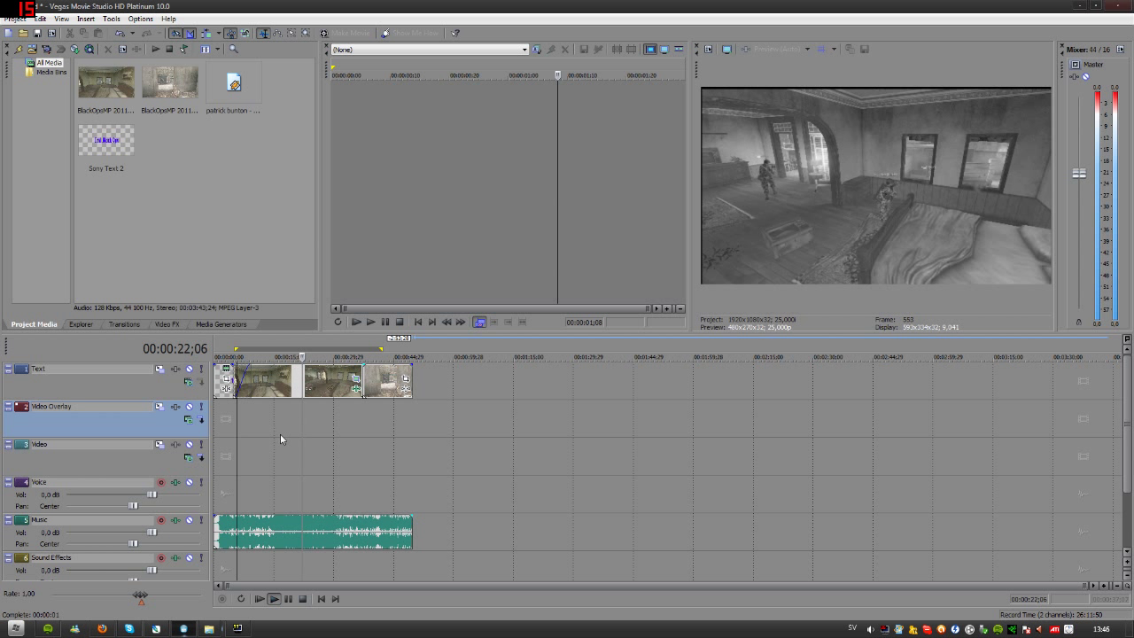
key(space)
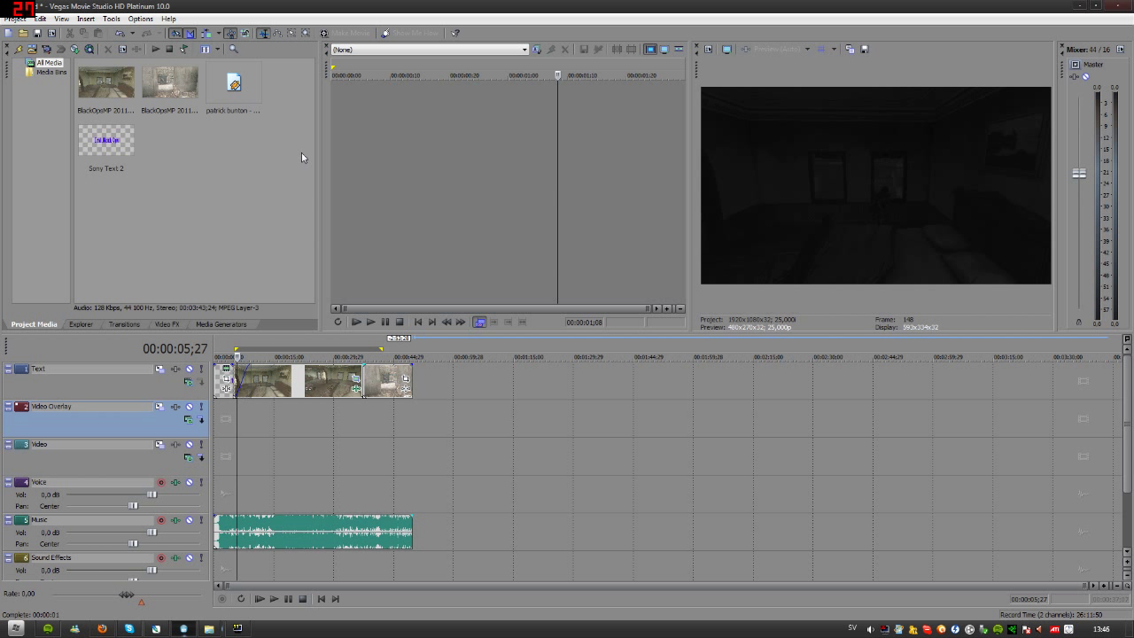
Insert text media at about 00:00:58;13 on the Text track, after the last clip, reading "Made by ME!".
click(268, 412)
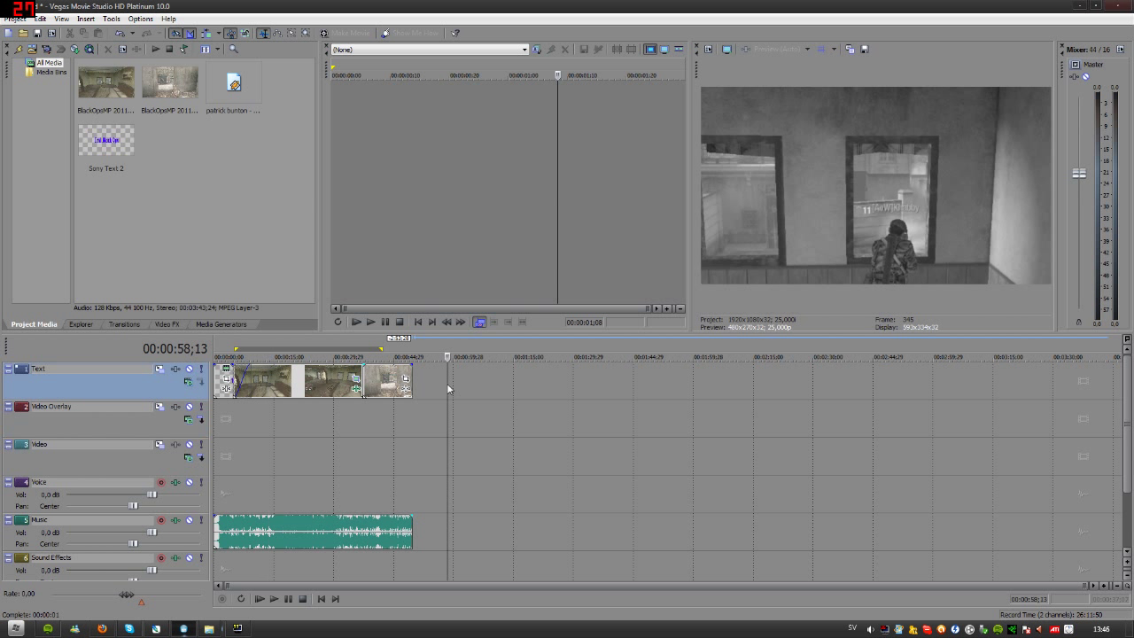
click(448, 381)
click(44, 19)
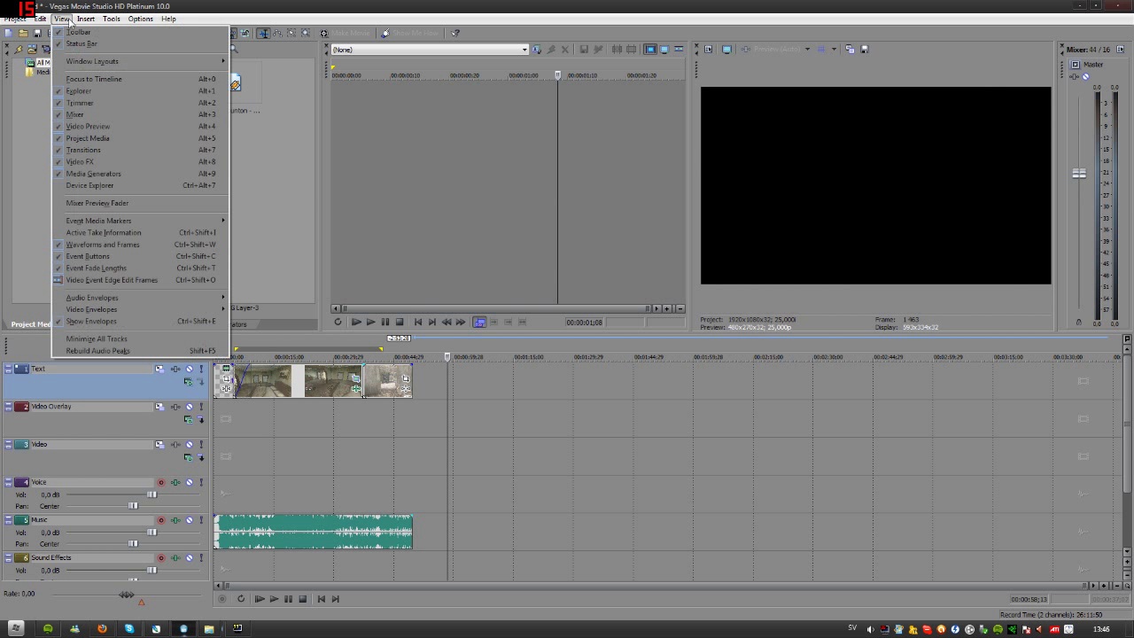
mouse_move(85, 18)
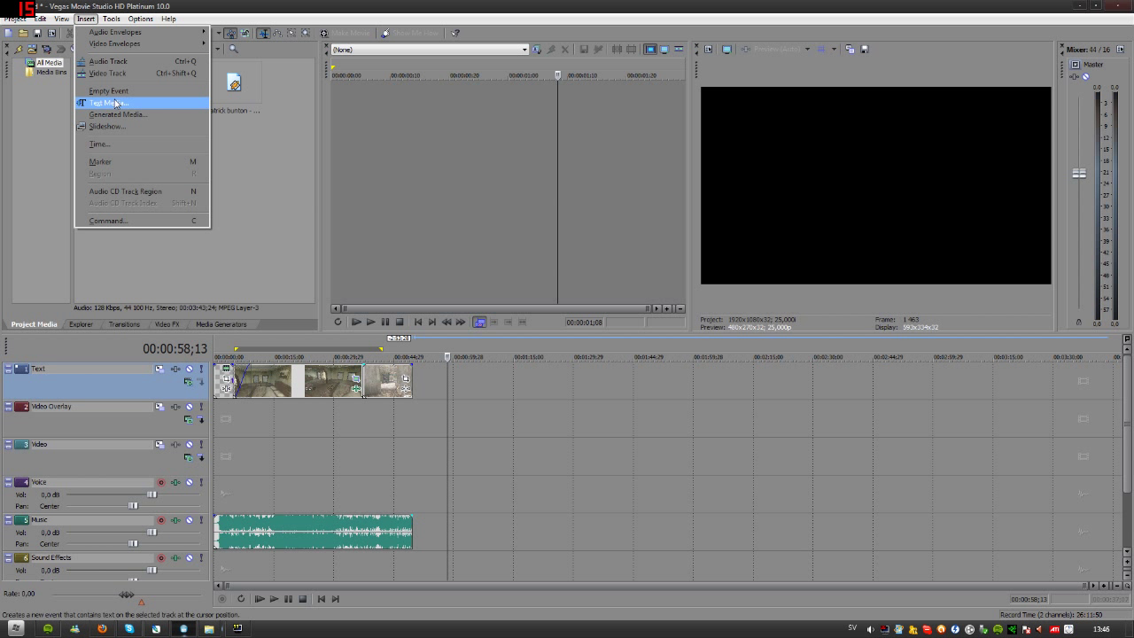
click(115, 104)
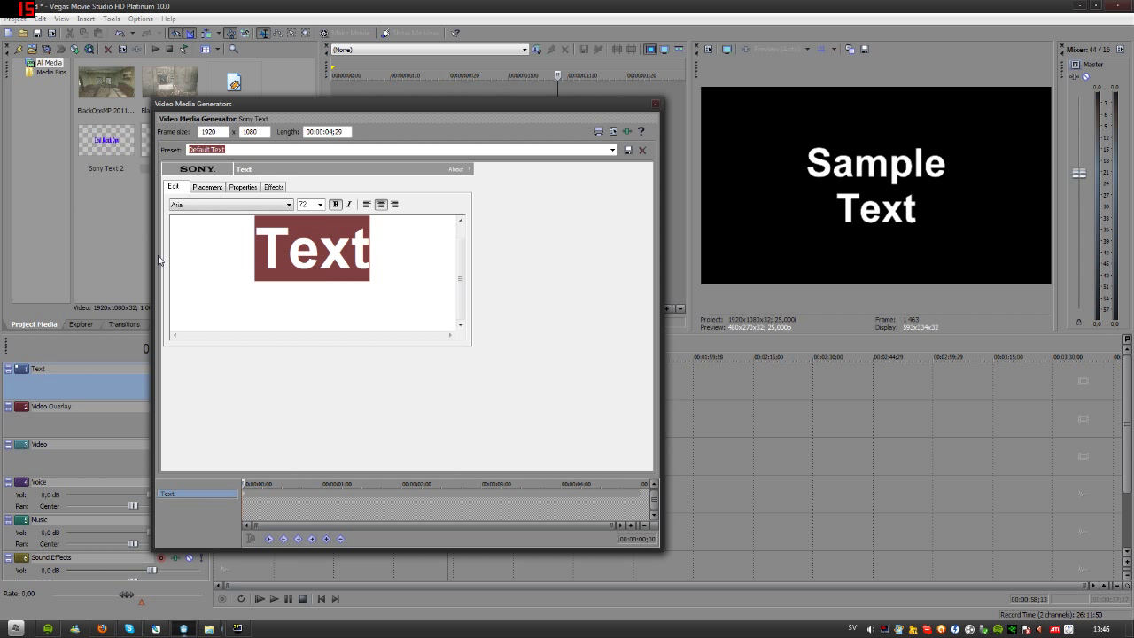
key(BackSpace)
text(Made b)
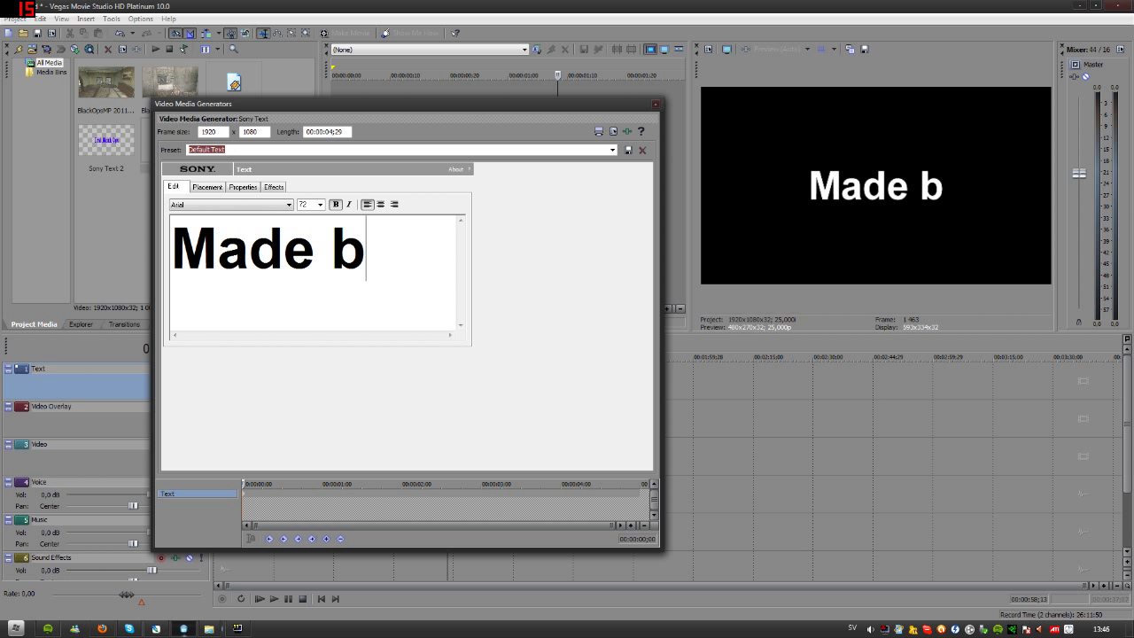
text(y ME!)
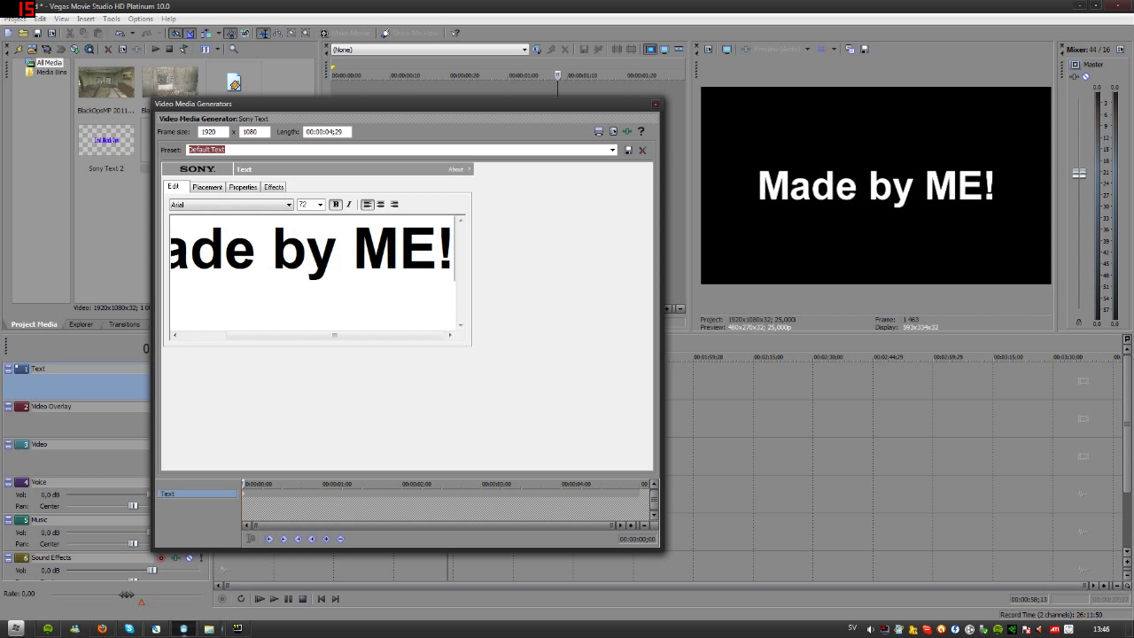
key(ctrl+a)
click(271, 206)
key(Escape)
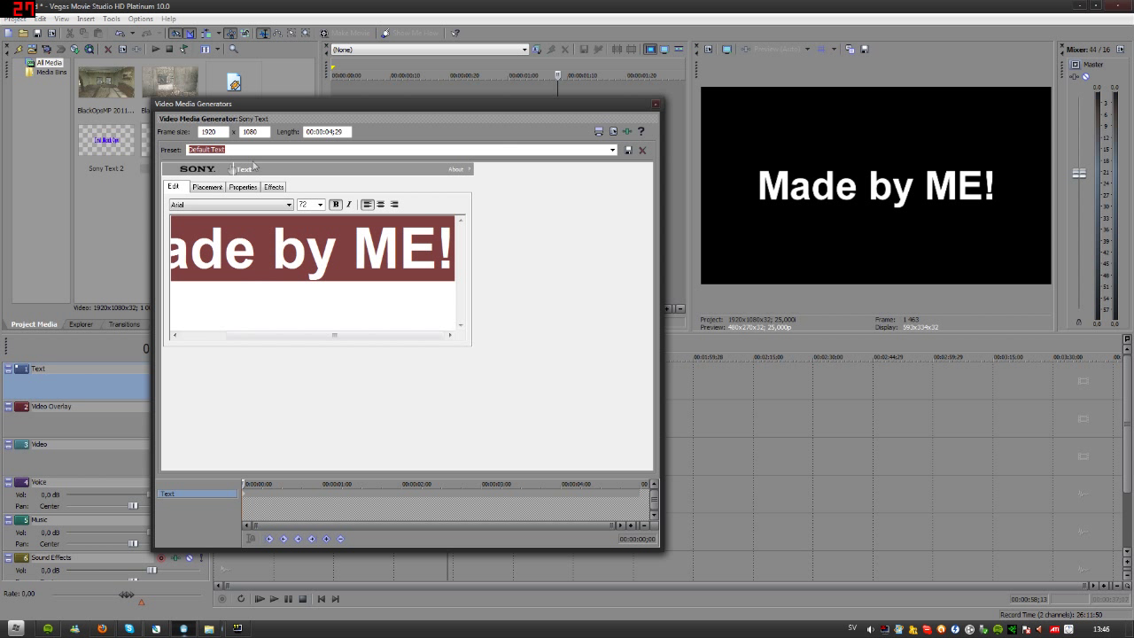
click(208, 187)
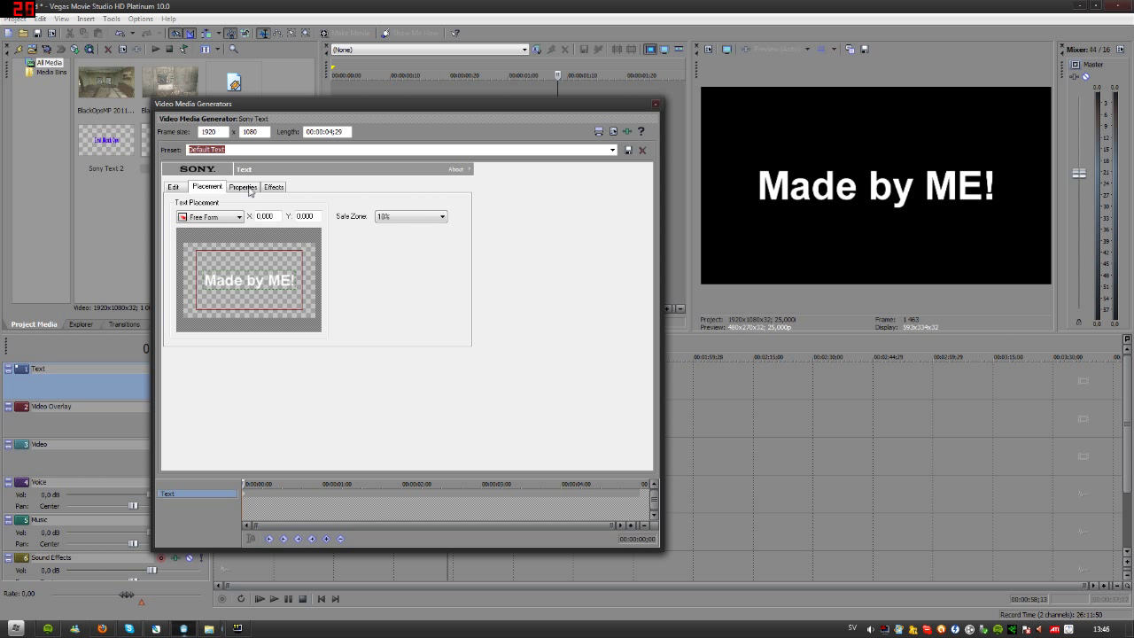
click(244, 188)
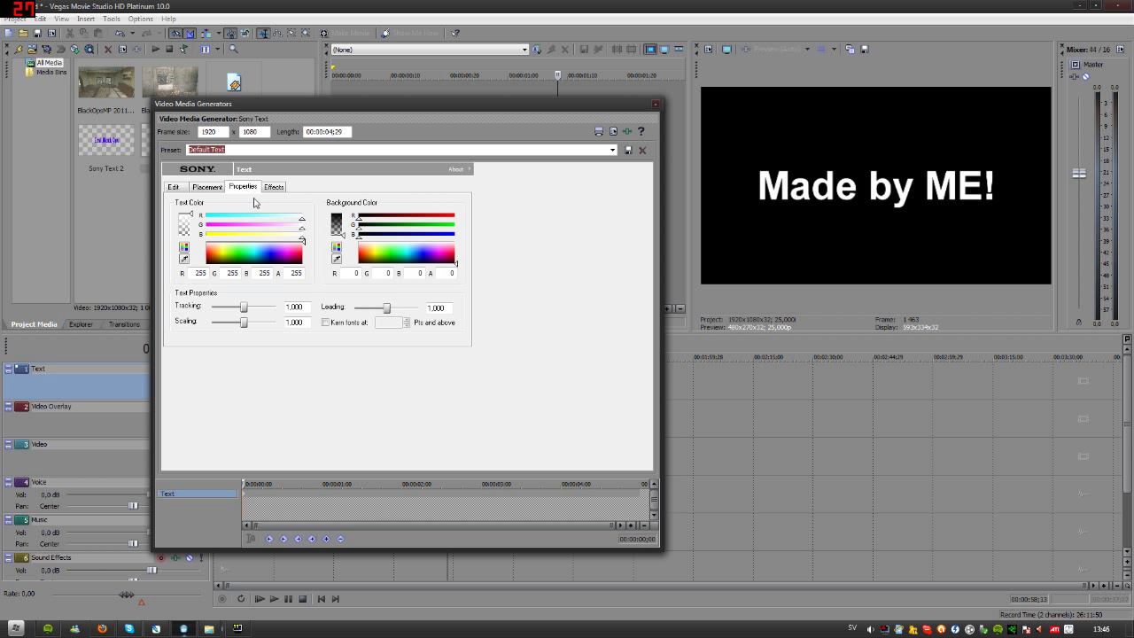
Add an outline to the "Made by ME!" text with feather 0.000 and width about 0.209.
click(269, 188)
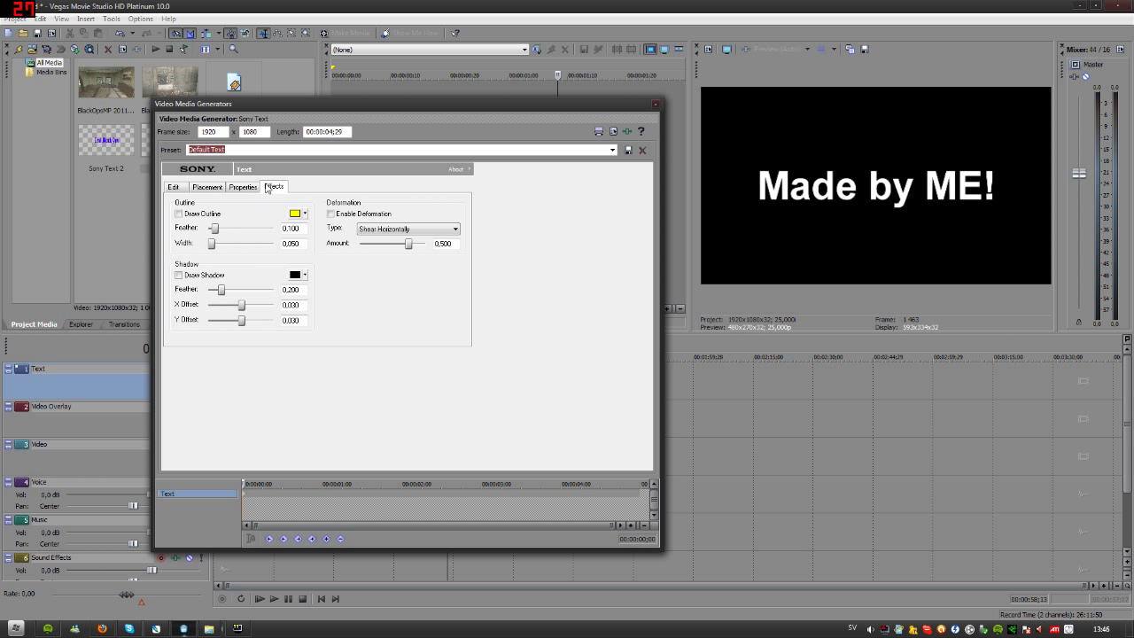
click(179, 276)
click(179, 214)
drag(215, 227, 285, 233)
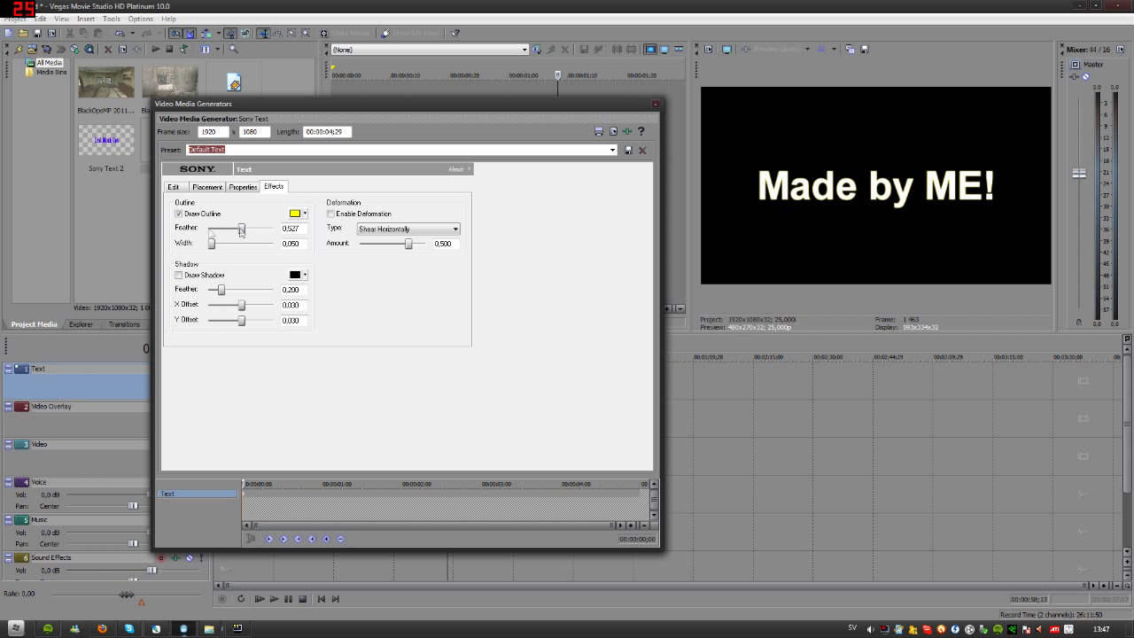
mouse_move(211, 243)
mouse_down()
mouse_move(260, 245)
mouse_move(223, 245)
mouse_up()
Set the text's outline color to light blue (R 30, G 194, B 255) and close the text generator.
click(302, 214)
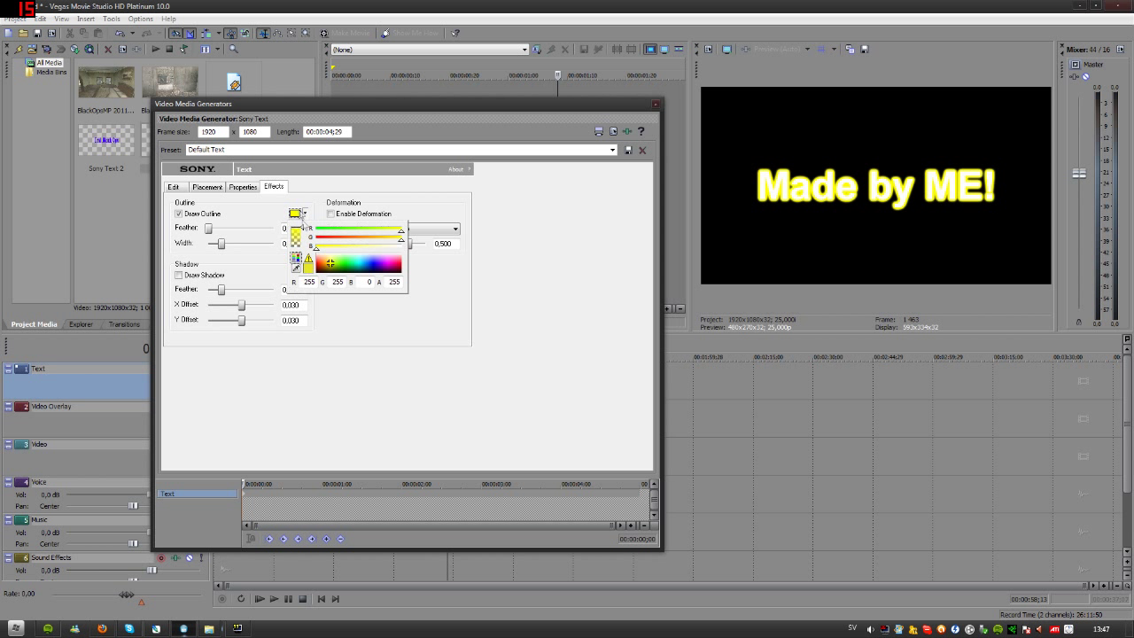
drag(347, 270, 368, 268)
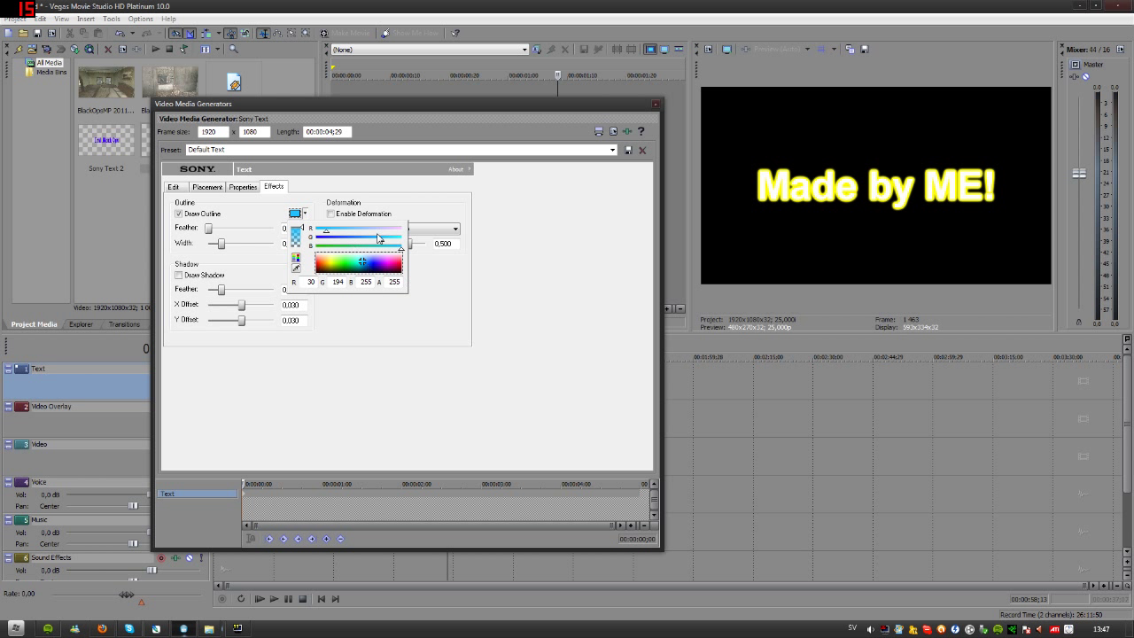
click(293, 219)
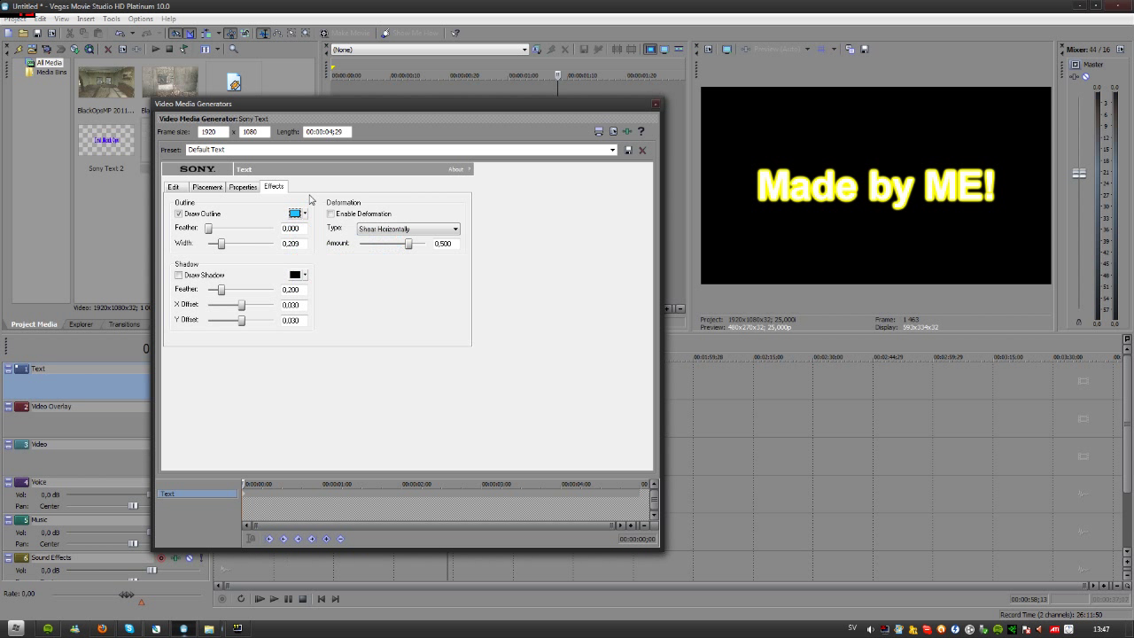
click(658, 107)
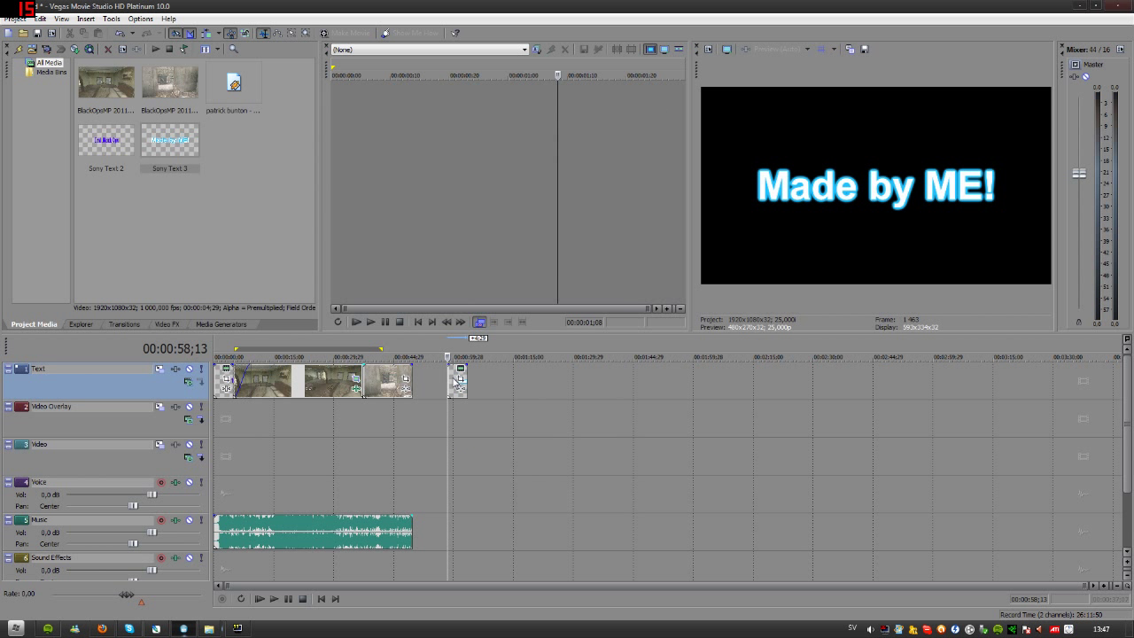
Move the closing text directly against the end of the last gameplay clip and extend the music to the text's end.
drag(424, 381, 419, 381)
drag(412, 532, 431, 529)
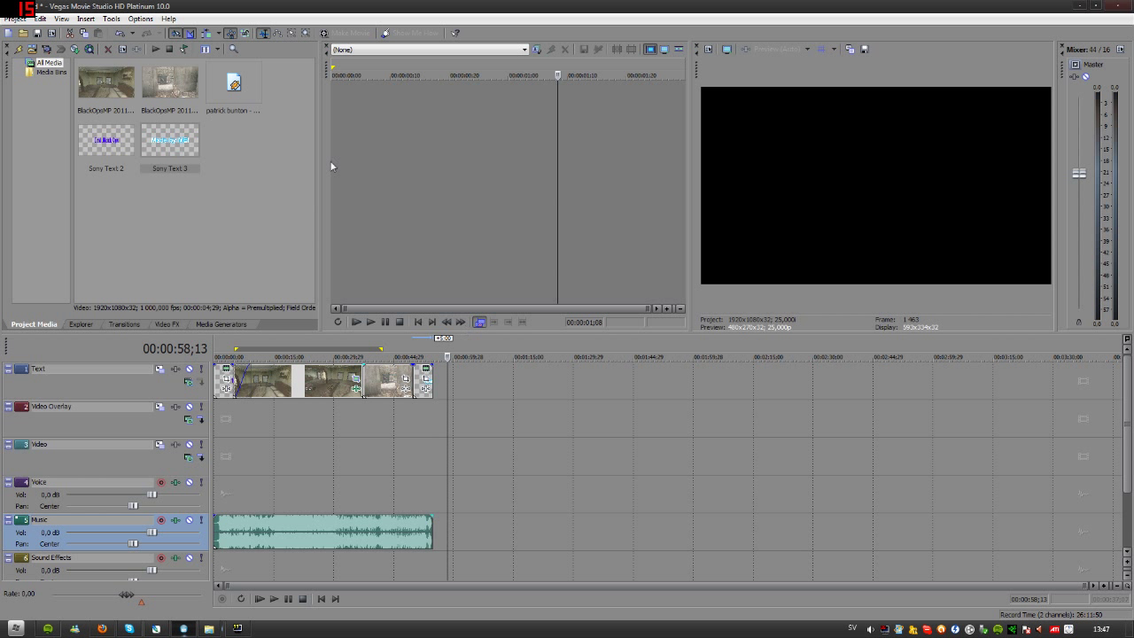
click(395, 212)
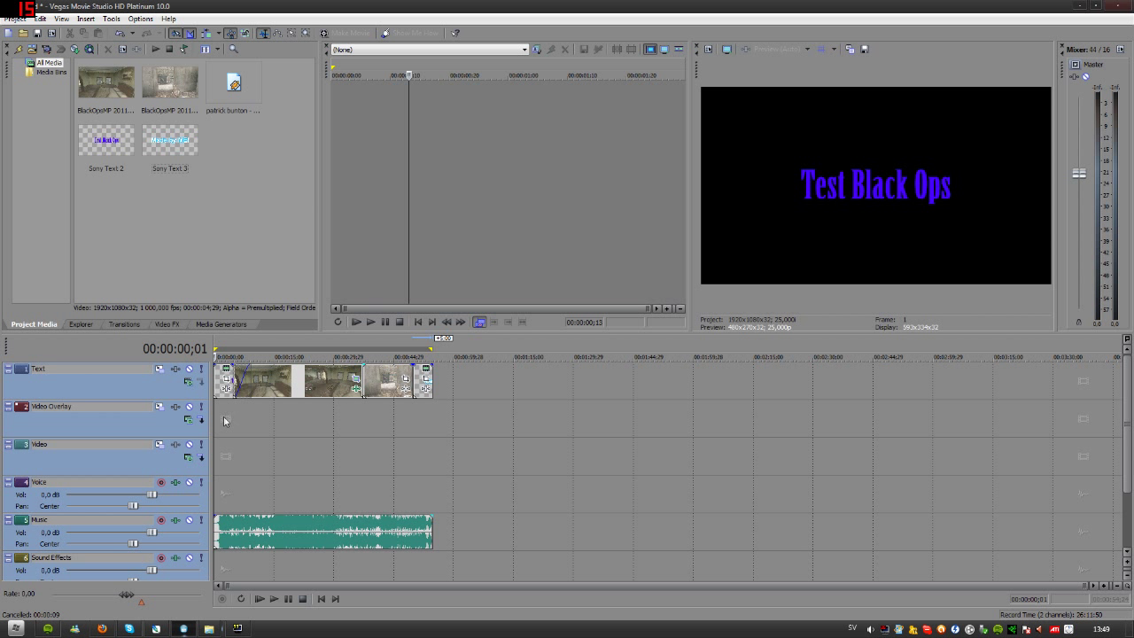
Select the whole timeline, start a Render As to the desktop, and name the output file Filmtest.
key(ctrl+a)
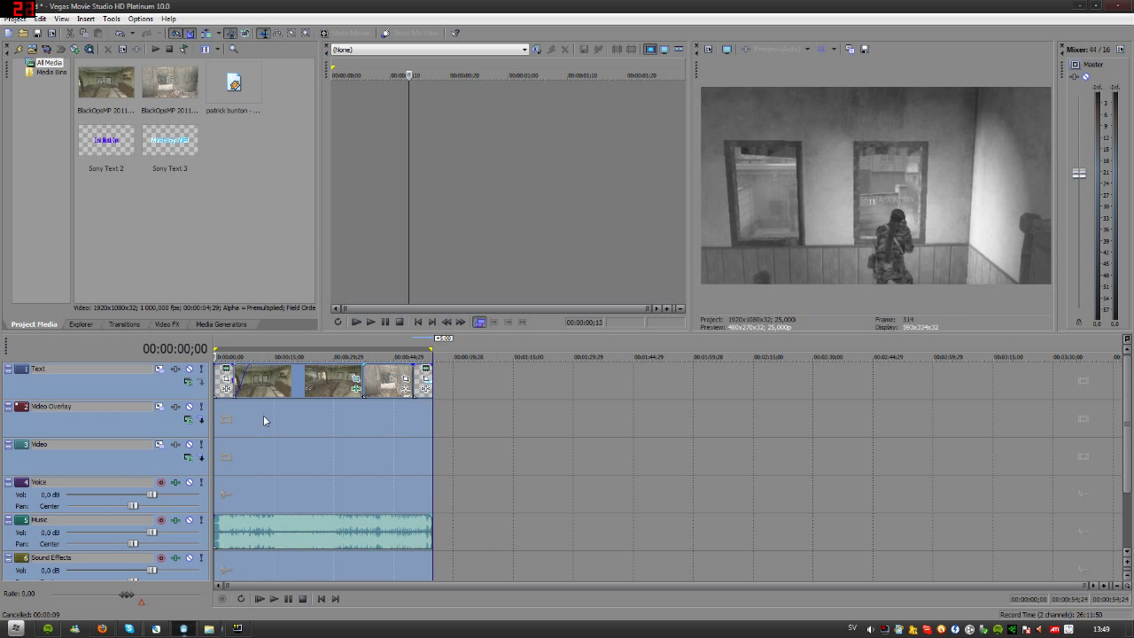
click(13, 19)
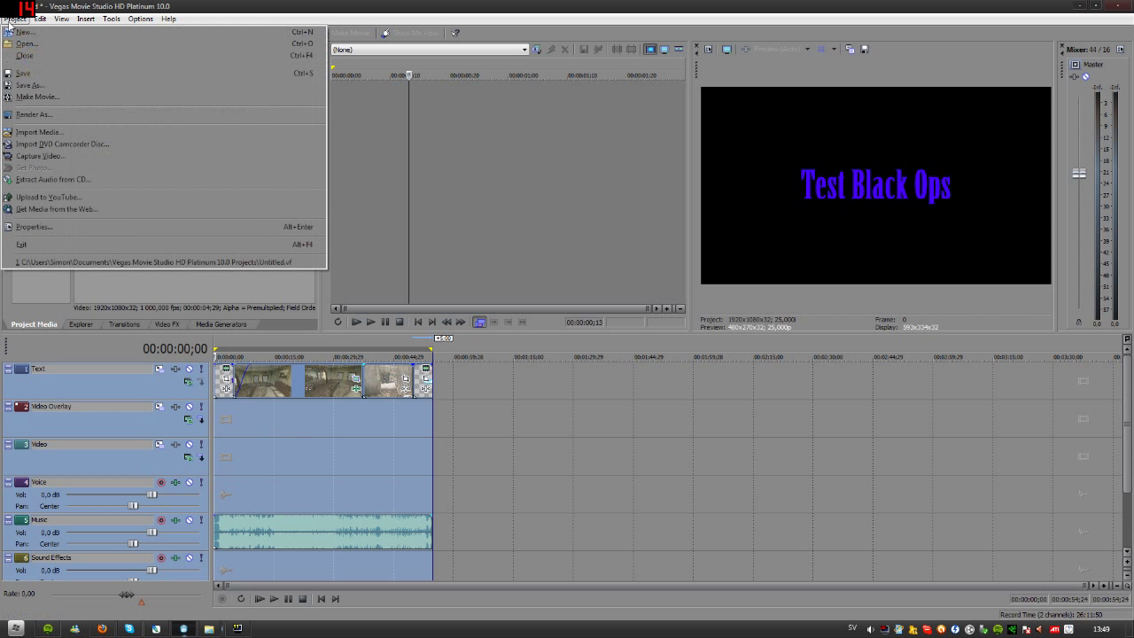
click(34, 115)
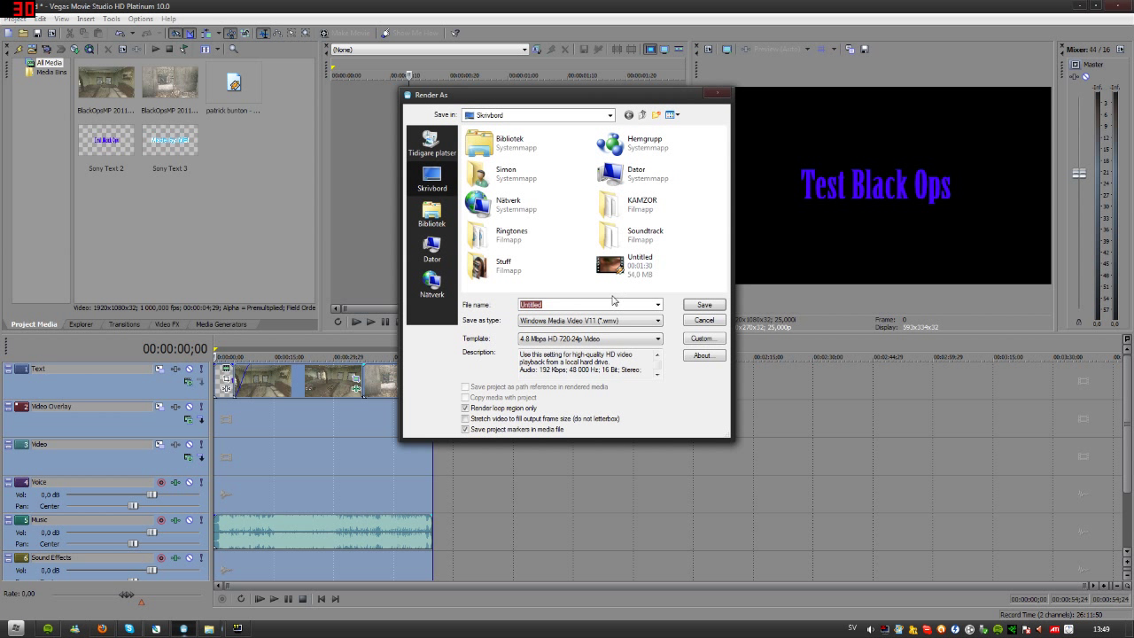
key(BackSpace)
text(Fi)
Render the movie as Windows Media Video V11 (*.wmv) with the 4.8 Mbps HD 720-24p Video template.
click(587, 322)
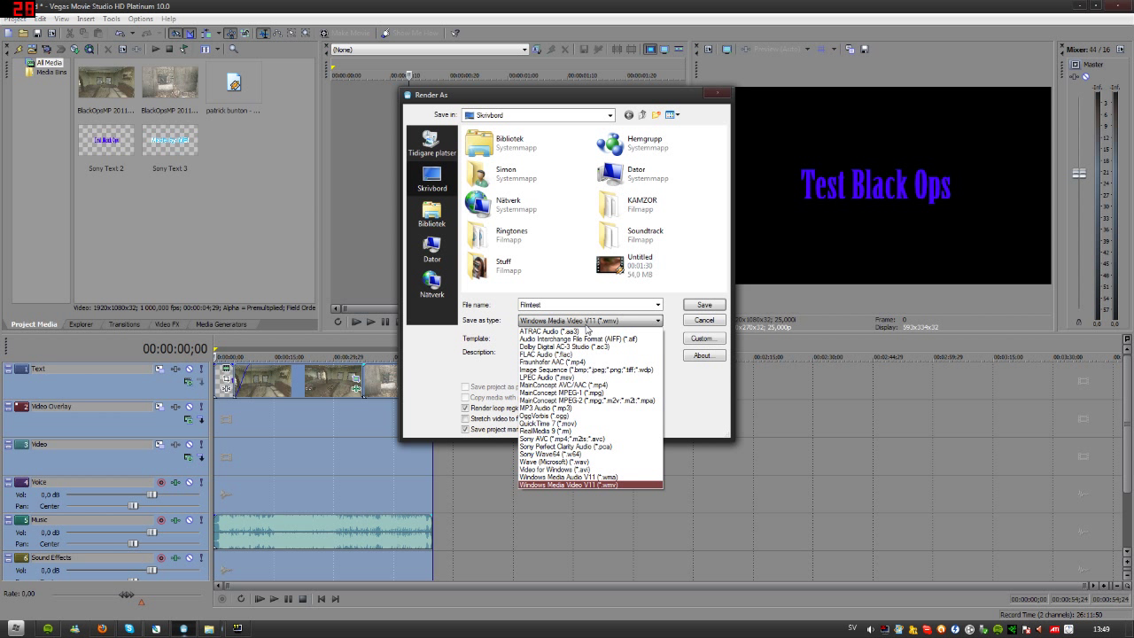
click(585, 324)
click(563, 339)
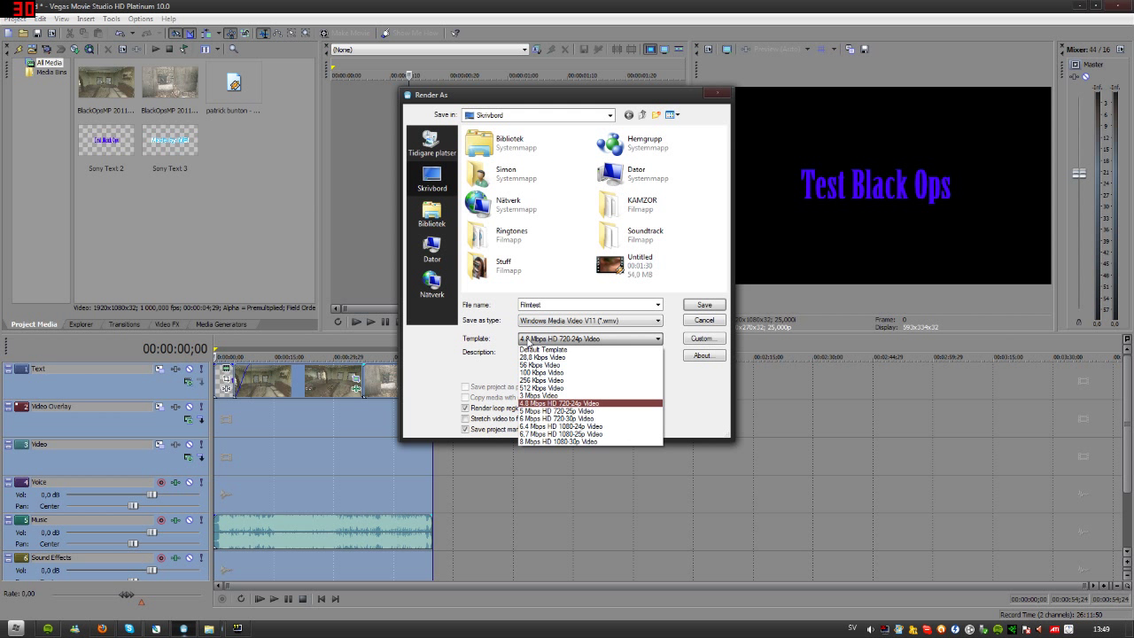
click(529, 341)
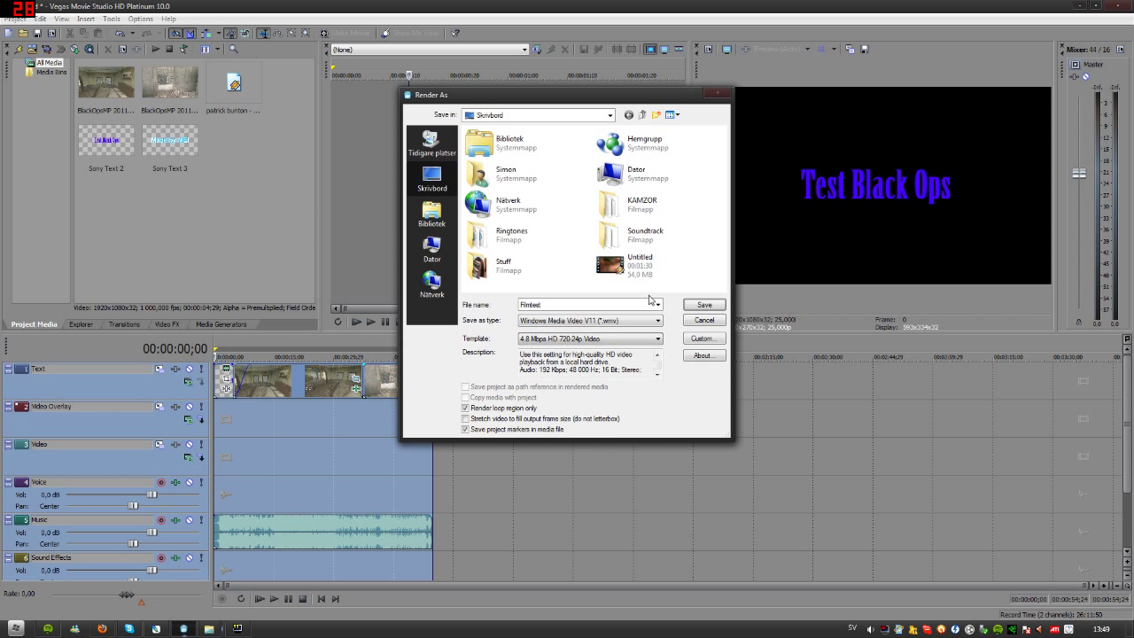
click(702, 306)
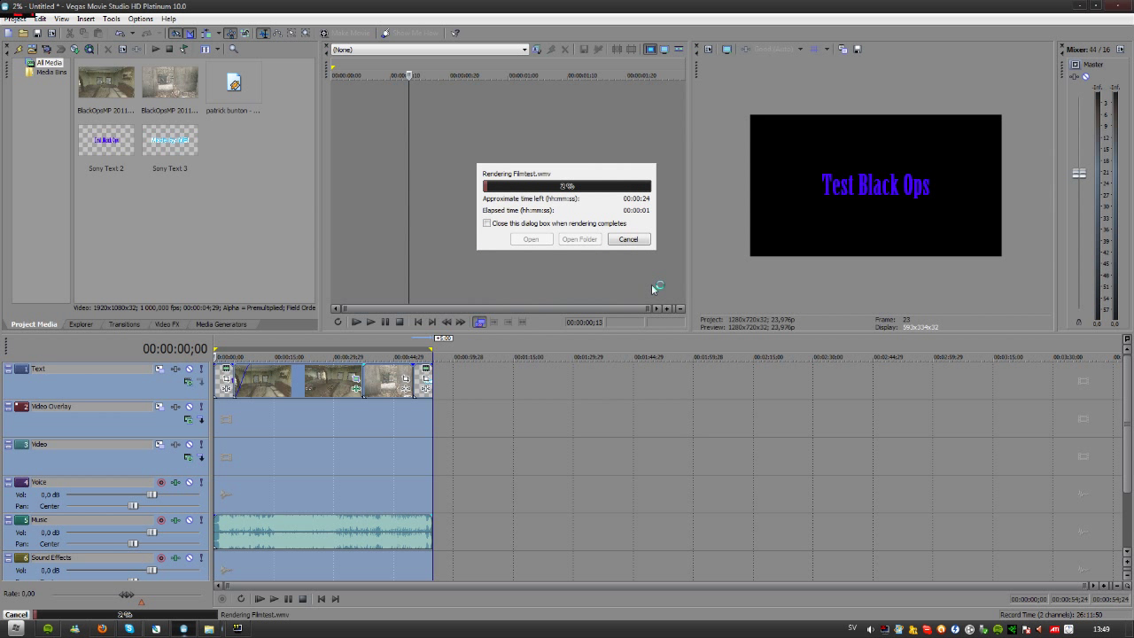